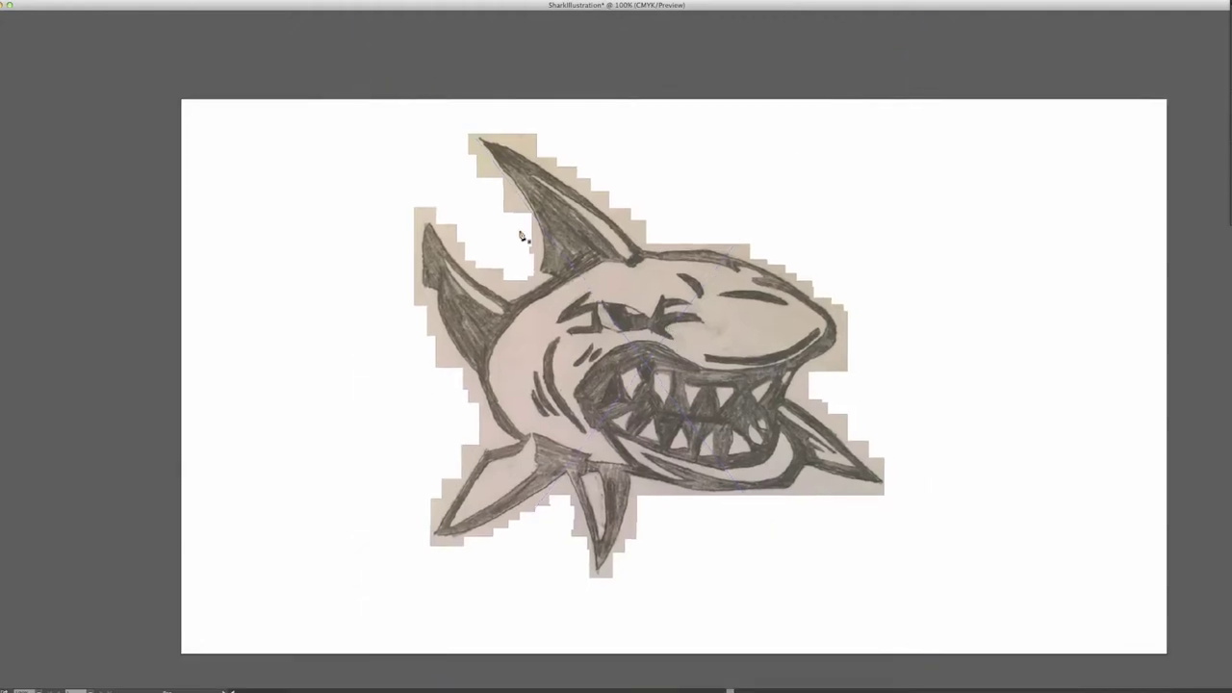
Place Pen anchors around the shark's top fin, back fin, lower fin tip and jaw.
{"action": "left_click", "coordinate": [532, 209]}
{"action": "left_click", "coordinate": [474, 379]}
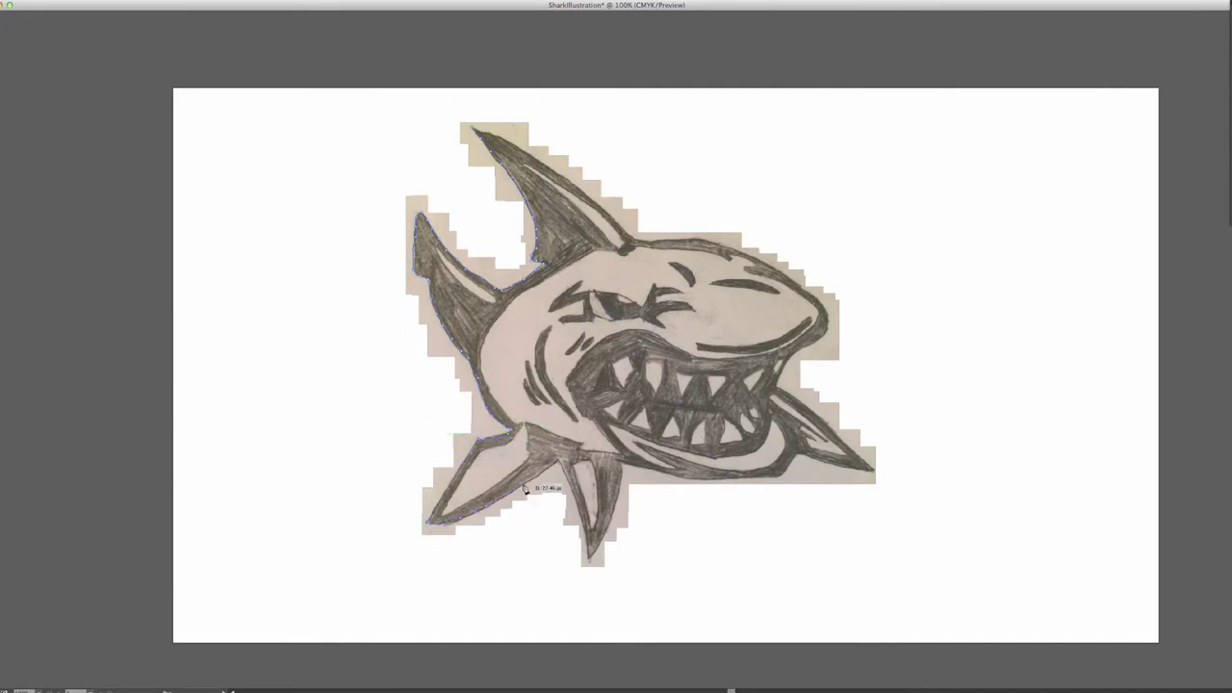
{"action": "left_click", "coordinate": [590, 545]}
{"action": "left_click", "coordinate": [620, 486]}
{"action": "left_click", "coordinate": [787, 366]}
{"action": "left_click", "coordinate": [621, 246]}
Close the shark outline, fill it black and make it see-through.
{"action": "left_click", "coordinate": [491, 135]}
{"action": "right_click", "coordinate": [564, 220]}
{"action": "key", "text": "Escape"}
{"action": "key", "text": "shift+x"}
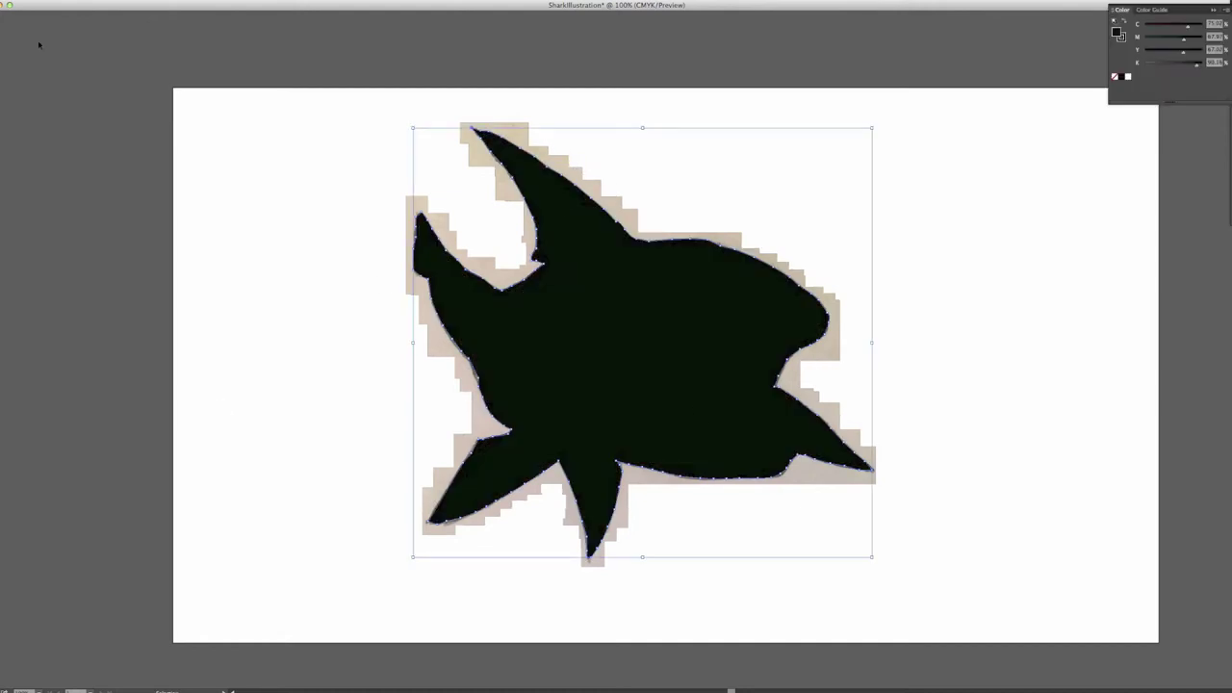
Draw light grey highlights on the top, back, lower and right fins, then trace the belly edge.
{"action": "mouse_move", "coordinate": [522, 166]}
{"action": "left_mouse_down"}
{"action": "mouse_move", "coordinate": [616, 238]}
{"action": "mouse_move", "coordinate": [538, 176]}
{"action": "left_mouse_up"}
{"action": "double_click", "coordinate": [1118, 32]}
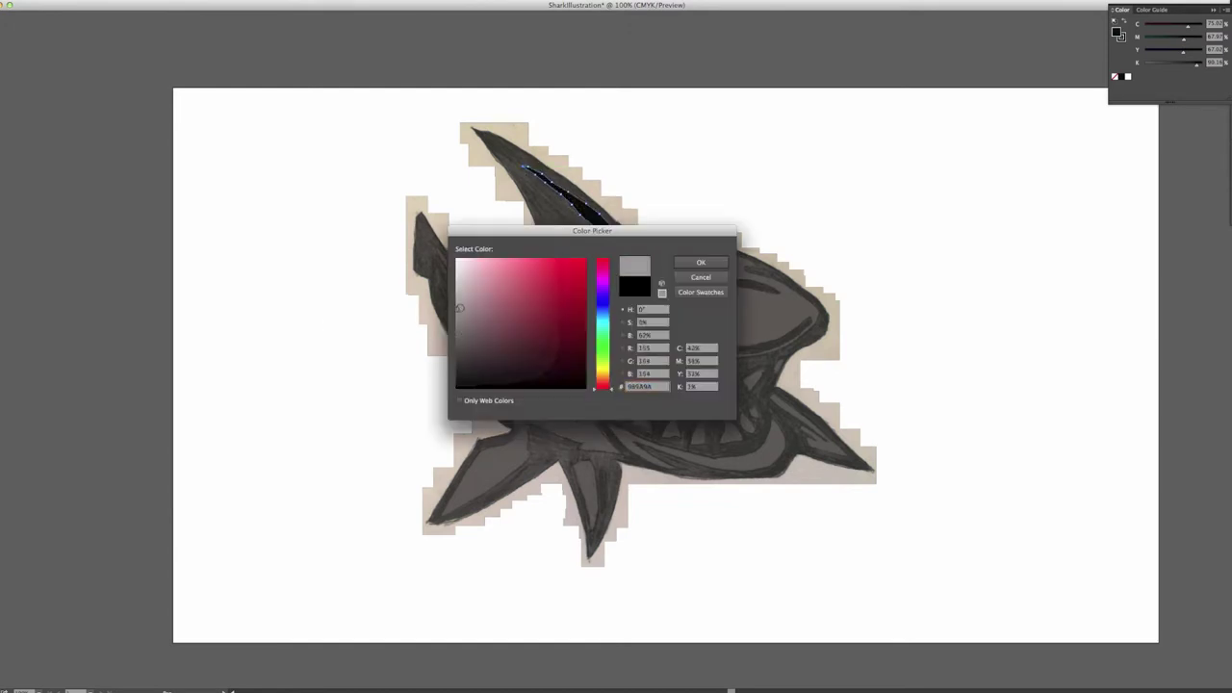
{"action": "left_click", "coordinate": [467, 261]}
{"action": "left_click", "coordinate": [695, 261]}
{"action": "left_click_drag", "start_coordinate": [437, 253], "coordinate": [497, 300]}
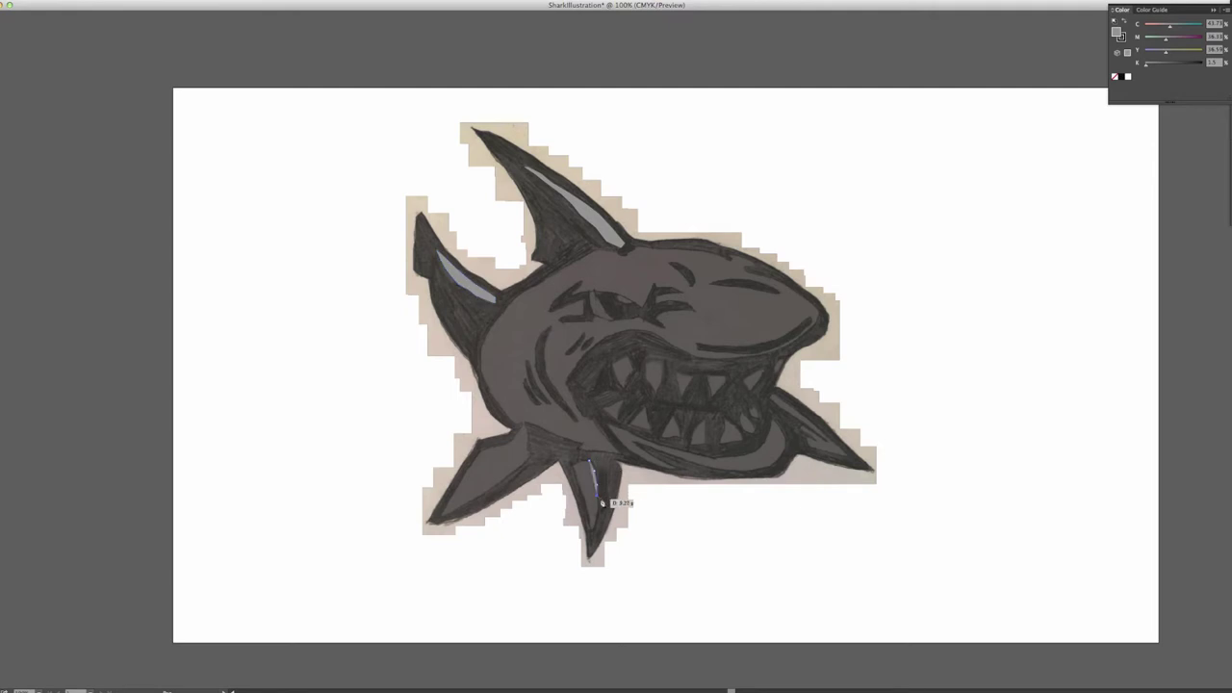
{"action": "left_click_drag", "start_coordinate": [602, 502], "coordinate": [574, 467]}
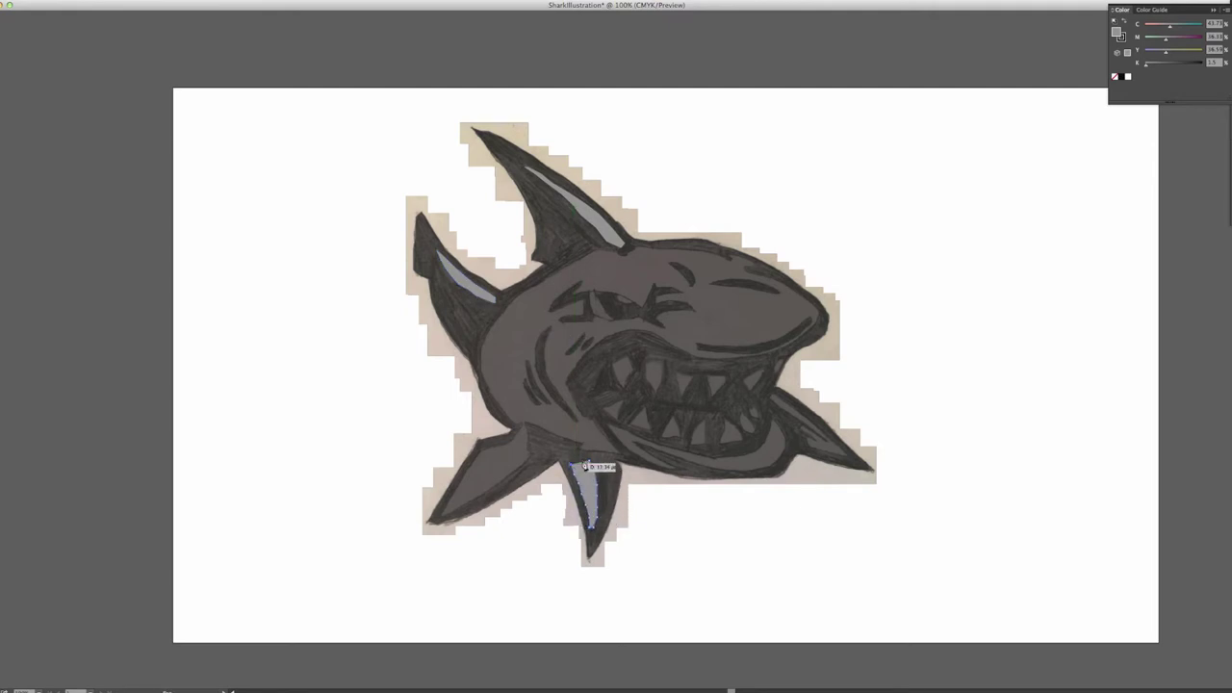
{"action": "mouse_move", "coordinate": [825, 445]}
{"action": "left_mouse_down"}
{"action": "mouse_move", "coordinate": [804, 431]}
{"action": "mouse_move", "coordinate": [807, 417]}
{"action": "left_mouse_up"}
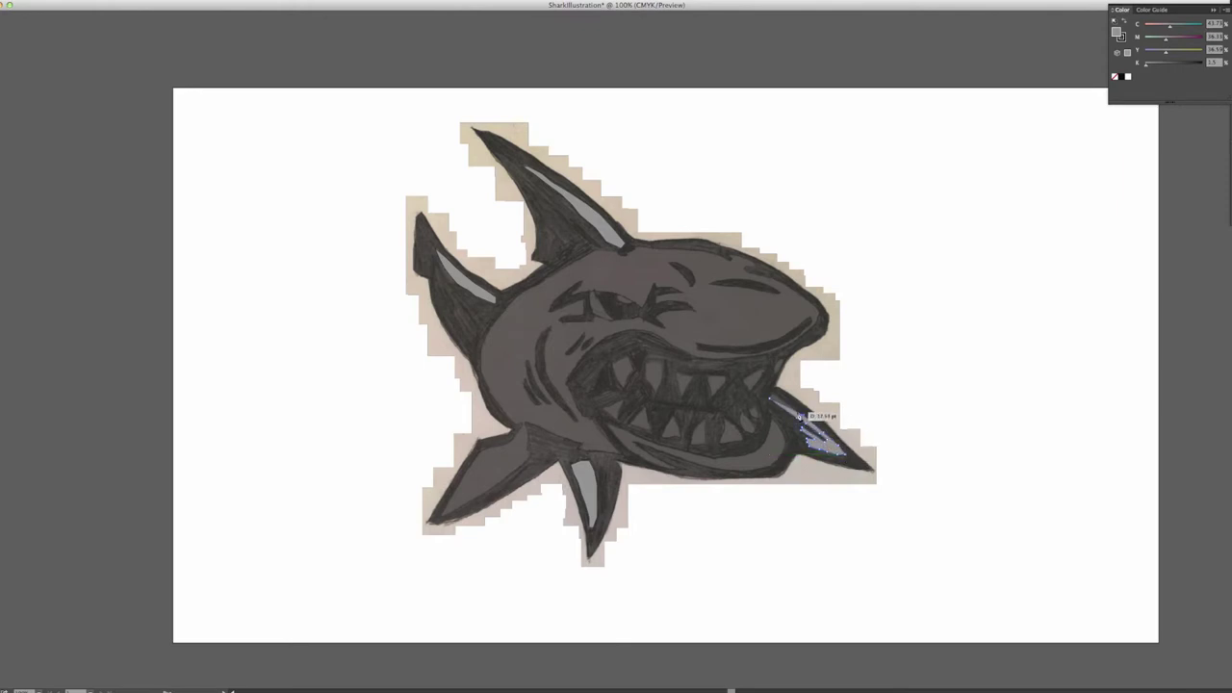
{"action": "left_click_drag", "start_coordinate": [807, 424], "coordinate": [772, 396]}
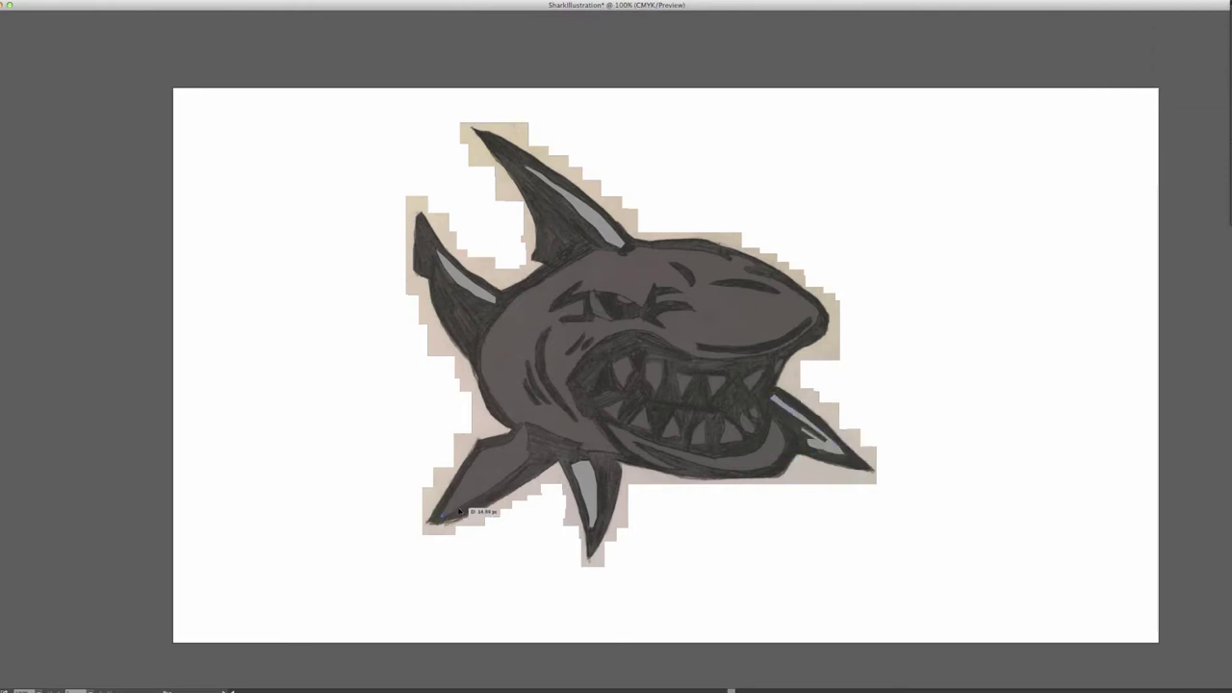
{"action": "left_click_drag", "start_coordinate": [513, 475], "coordinate": [613, 448]}
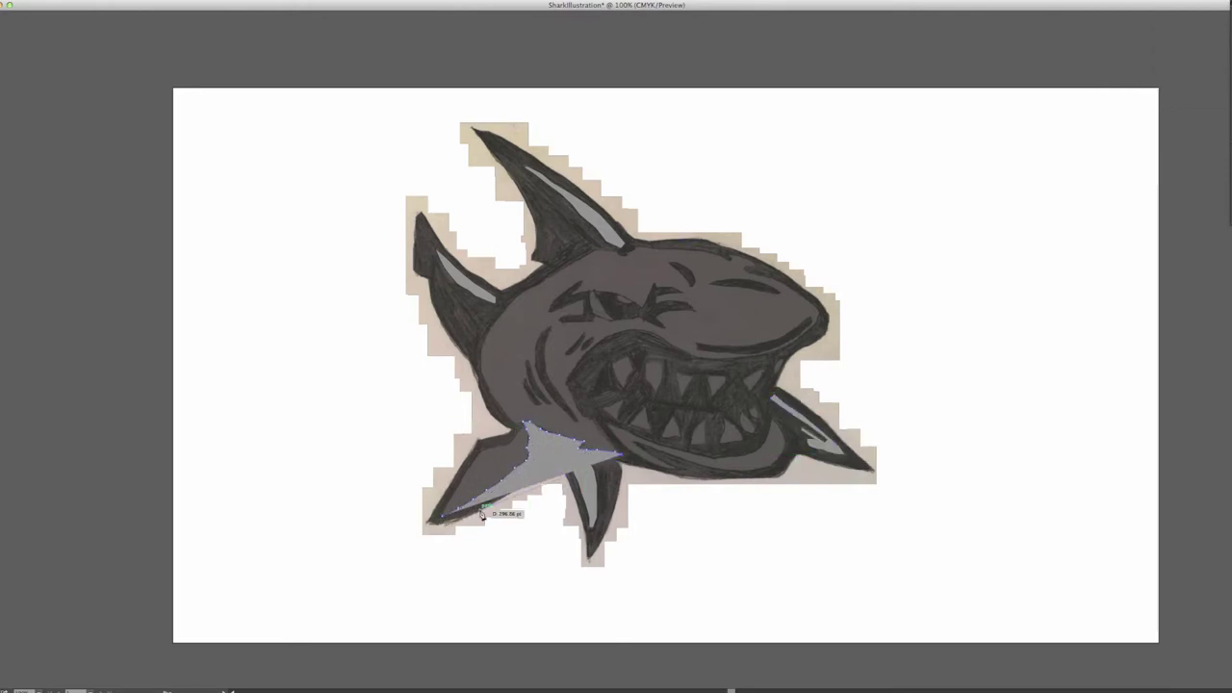
{"action": "left_click_drag", "start_coordinate": [613, 448], "coordinate": [654, 337]}
Trace the head and belly area up to the snout and give it a lighter grey fill.
{"action": "left_click_drag", "start_coordinate": [763, 360], "coordinate": [789, 348]}
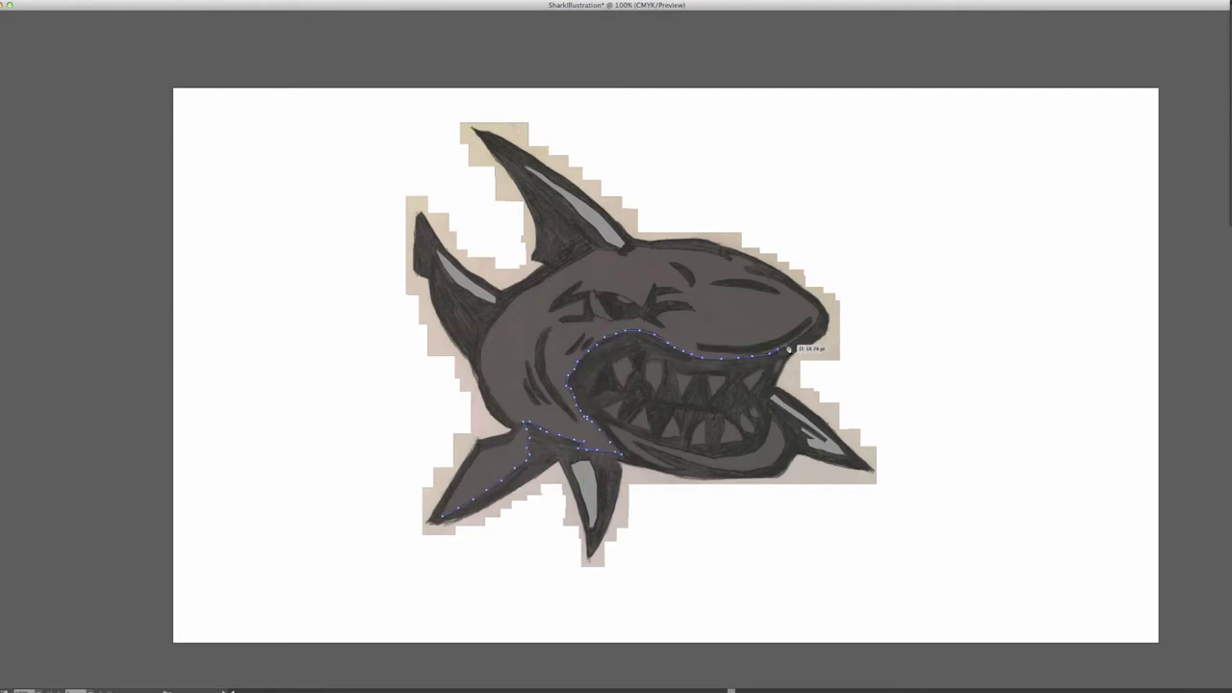
{"action": "left_click_drag", "start_coordinate": [760, 276], "coordinate": [759, 268]}
{"action": "key", "text": "ctrl+plus"}
{"action": "mouse_move", "coordinate": [733, 264]}
{"action": "left_mouse_down"}
{"action": "mouse_move", "coordinate": [631, 210]}
{"action": "mouse_move", "coordinate": [570, 216]}
{"action": "mouse_move", "coordinate": [479, 255]}
{"action": "mouse_move", "coordinate": [421, 347]}
{"action": "mouse_move", "coordinate": [427, 414]}
{"action": "mouse_move", "coordinate": [477, 464]}
{"action": "mouse_move", "coordinate": [394, 540]}
{"action": "mouse_move", "coordinate": [356, 601]}
{"action": "left_mouse_up"}
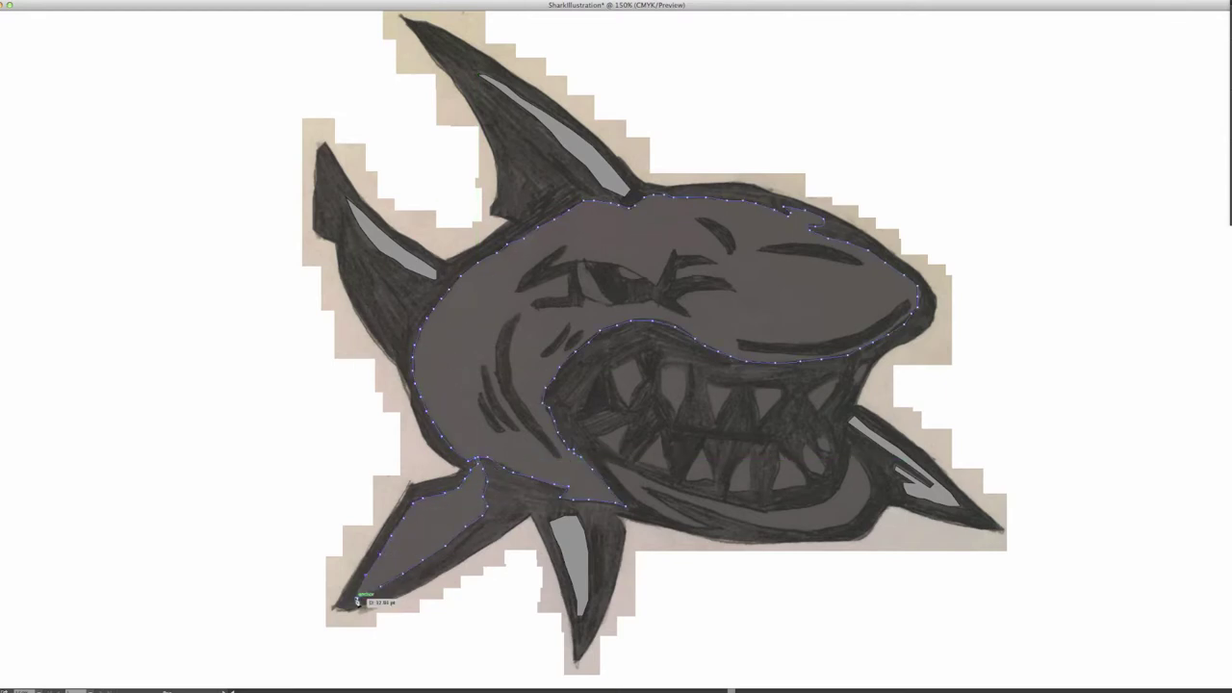
{"action": "key", "text": "v"}
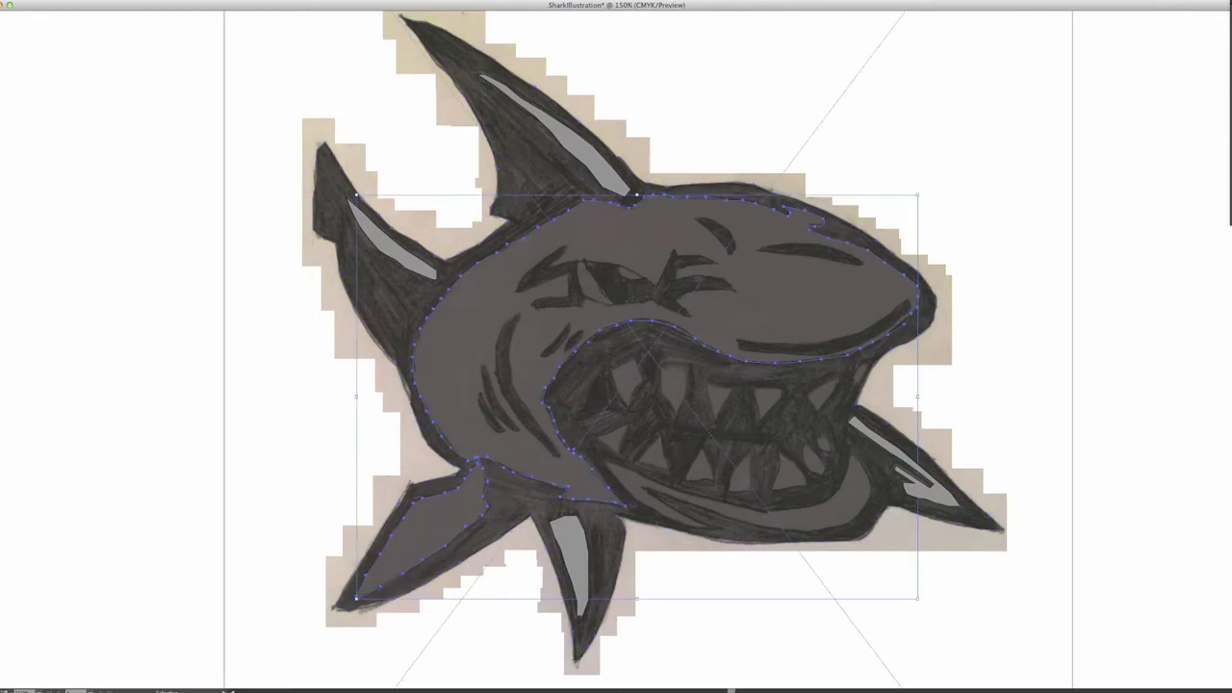
{"action": "key", "text": "Return"}
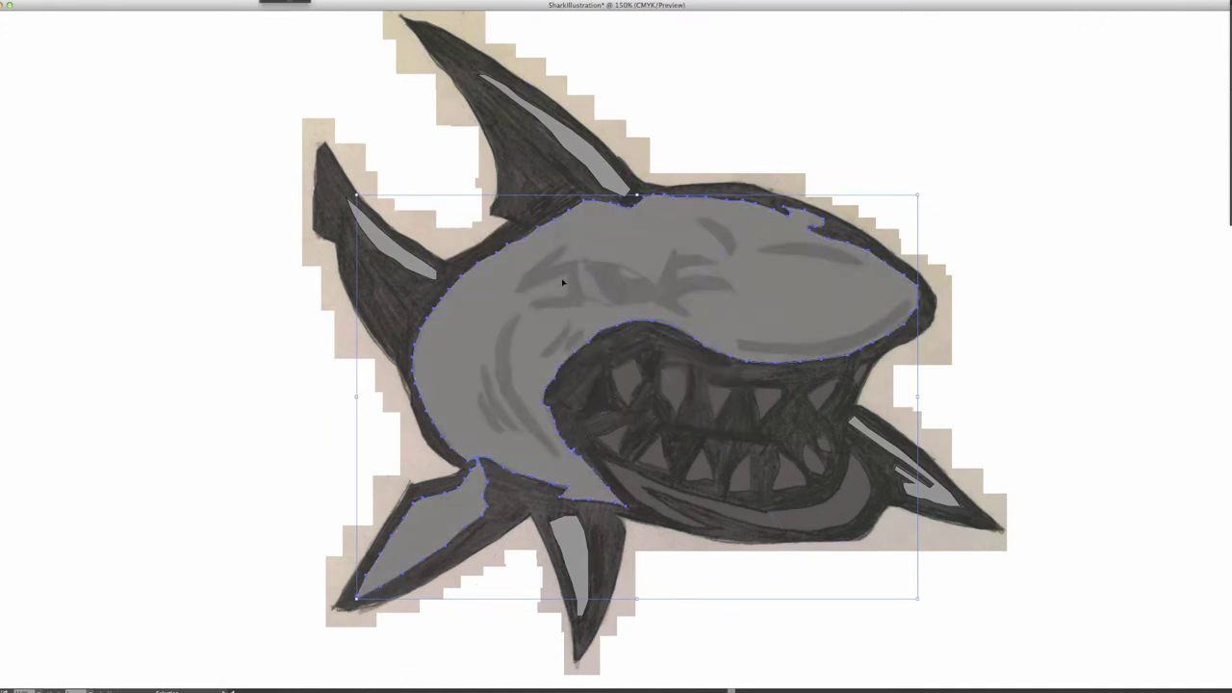
Deselect and pencil-trace the shark's brow and eye shape.
{"action": "key", "text": "ctrl+shift+a"}
{"action": "key", "text": "n"}
{"action": "mouse_move", "coordinate": [549, 266]}
{"action": "left_mouse_down"}
{"action": "mouse_move", "coordinate": [710, 256]}
{"action": "mouse_move", "coordinate": [679, 280]}
{"action": "mouse_move", "coordinate": [681, 302]}
{"action": "mouse_move", "coordinate": [570, 308]}
{"action": "mouse_move", "coordinate": [545, 290]}
{"action": "mouse_move", "coordinate": [558, 256]}
{"action": "left_mouse_up"}
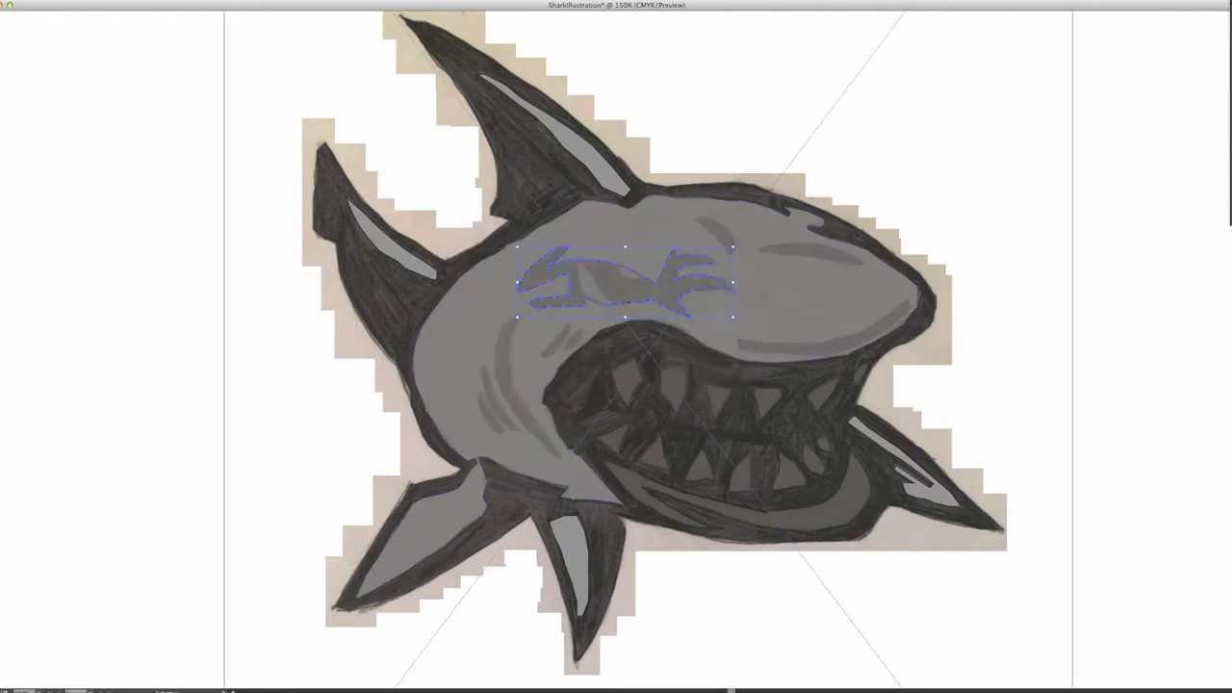
{"action": "right_click", "coordinate": [671, 294]}
Fill the isolated eye shape black, add two white glints, and exit Isolation Mode.
{"action": "double_click", "coordinate": [629, 297]}
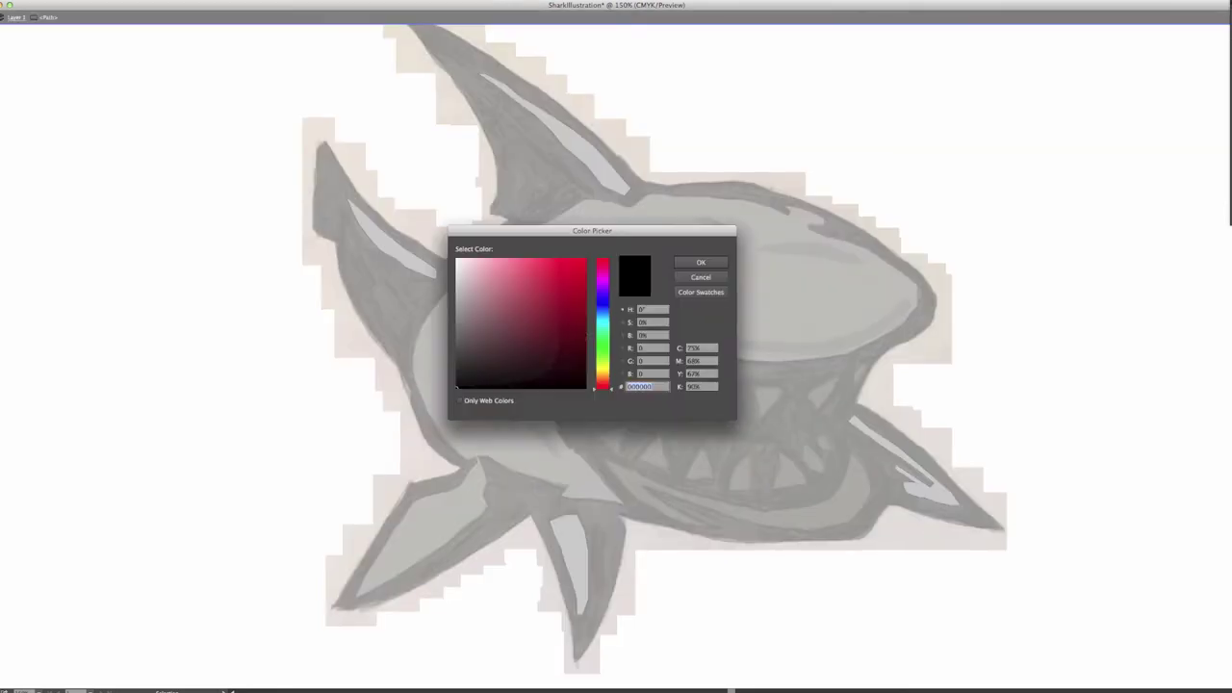
{"action": "left_click", "coordinate": [1198, 91]}
{"action": "left_click_drag", "start_coordinate": [587, 299], "coordinate": [605, 303]}
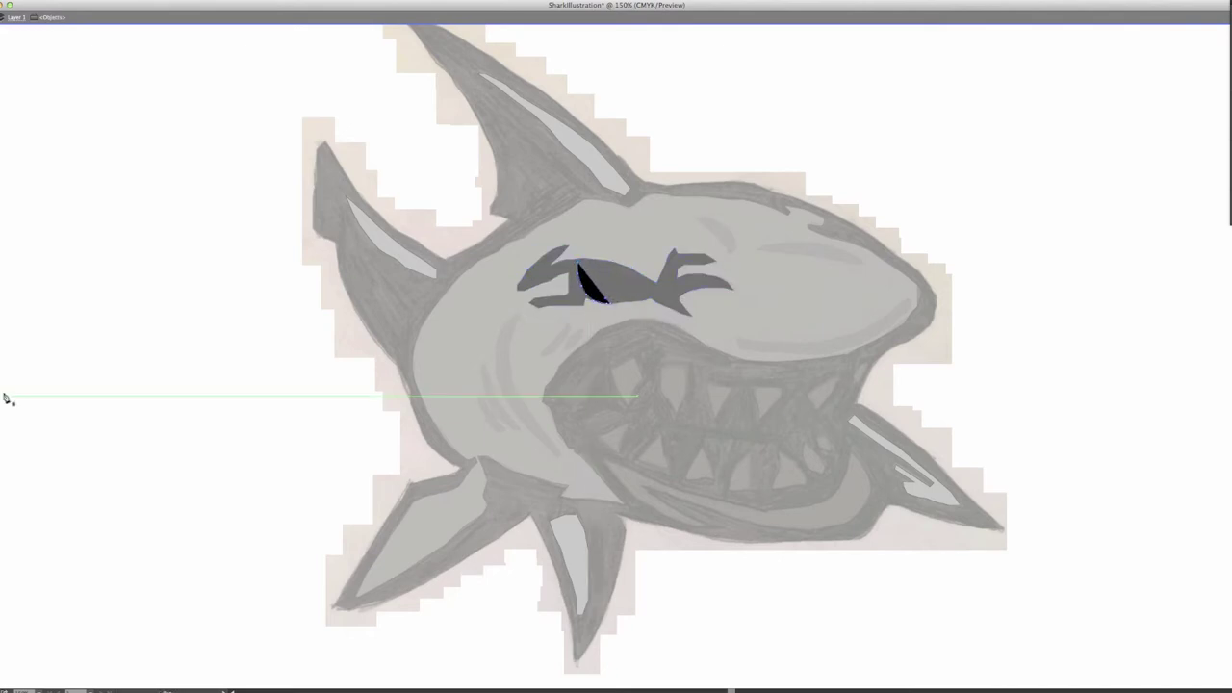
{"action": "key", "text": "Return"}
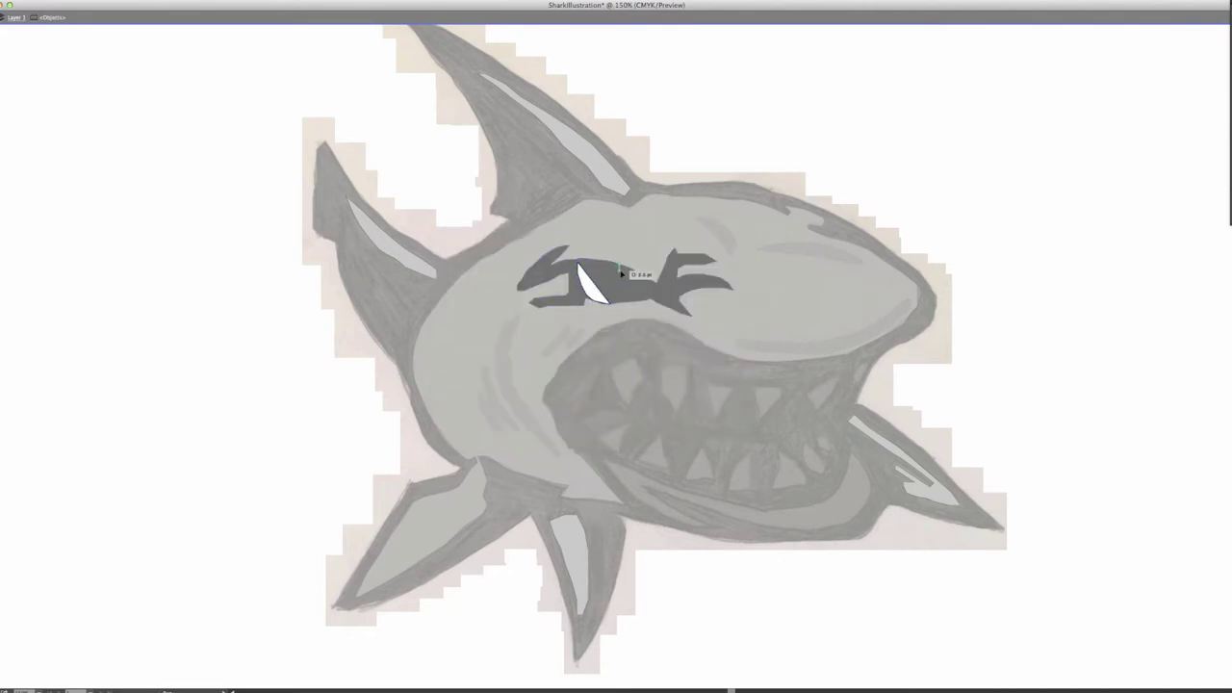
{"action": "left_click_drag", "start_coordinate": [638, 277], "coordinate": [635, 279]}
{"action": "key", "text": "Return"}
{"action": "left_click", "coordinate": [591, 405]}
{"action": "right_click", "coordinate": [626, 298]}
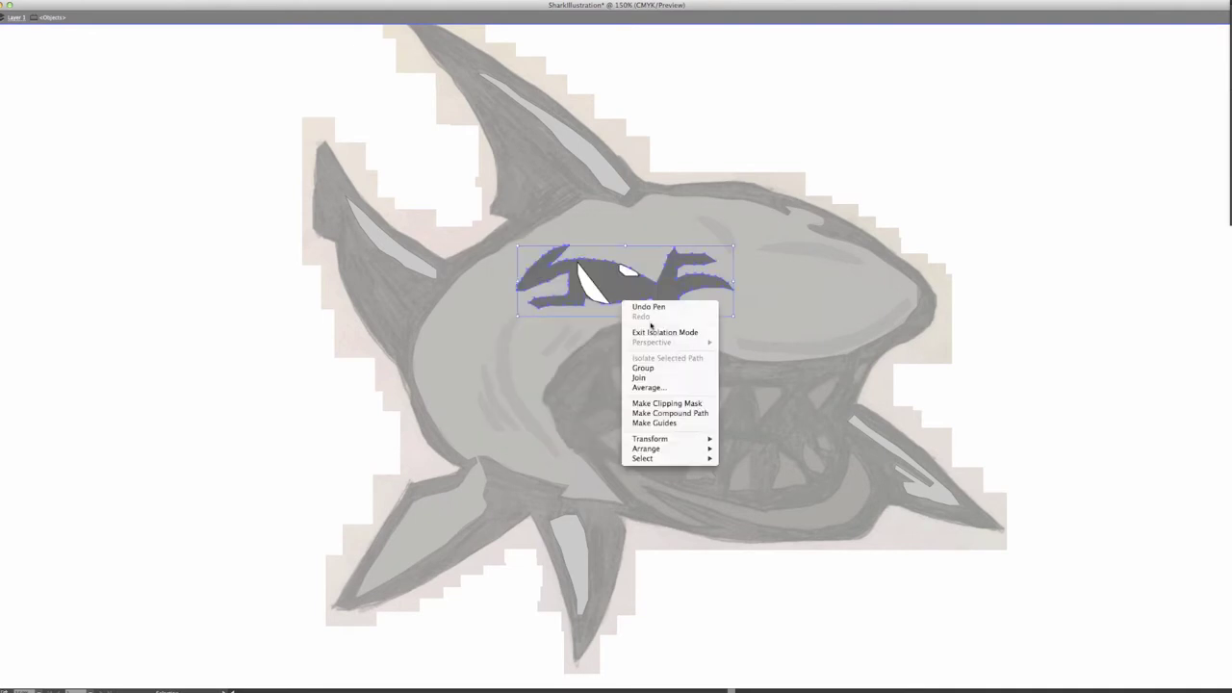
{"action": "left_click", "coordinate": [661, 332]}
Pencil a black crescent line on the shark's cheek.
{"action": "key", "text": "ctrl+shift+a"}
{"action": "mouse_move", "coordinate": [520, 318]}
{"action": "left_mouse_down"}
{"action": "mouse_move", "coordinate": [545, 432]}
{"action": "mouse_move", "coordinate": [520, 320]}
{"action": "mouse_move", "coordinate": [494, 427]}
{"action": "left_mouse_up"}
{"action": "double_click", "coordinate": [73, 471]}
{"action": "key", "text": "Return"}
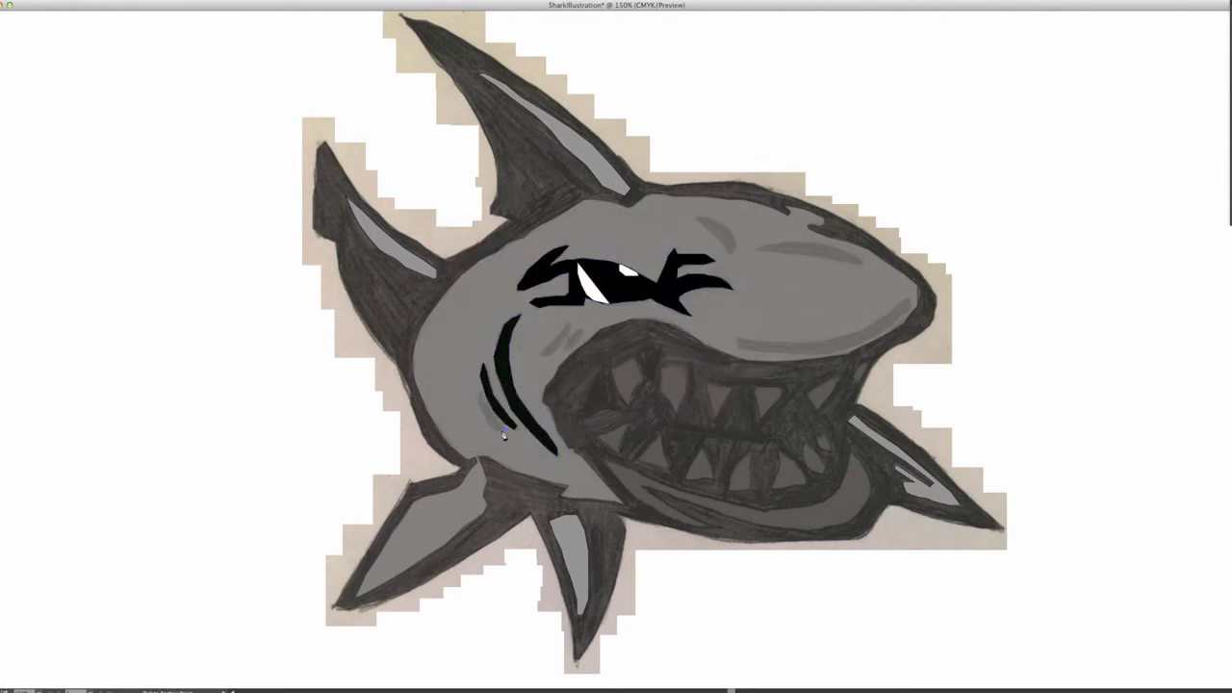
Create a flipped copy of the cheek line.
{"action": "right_click", "coordinate": [489, 406]}
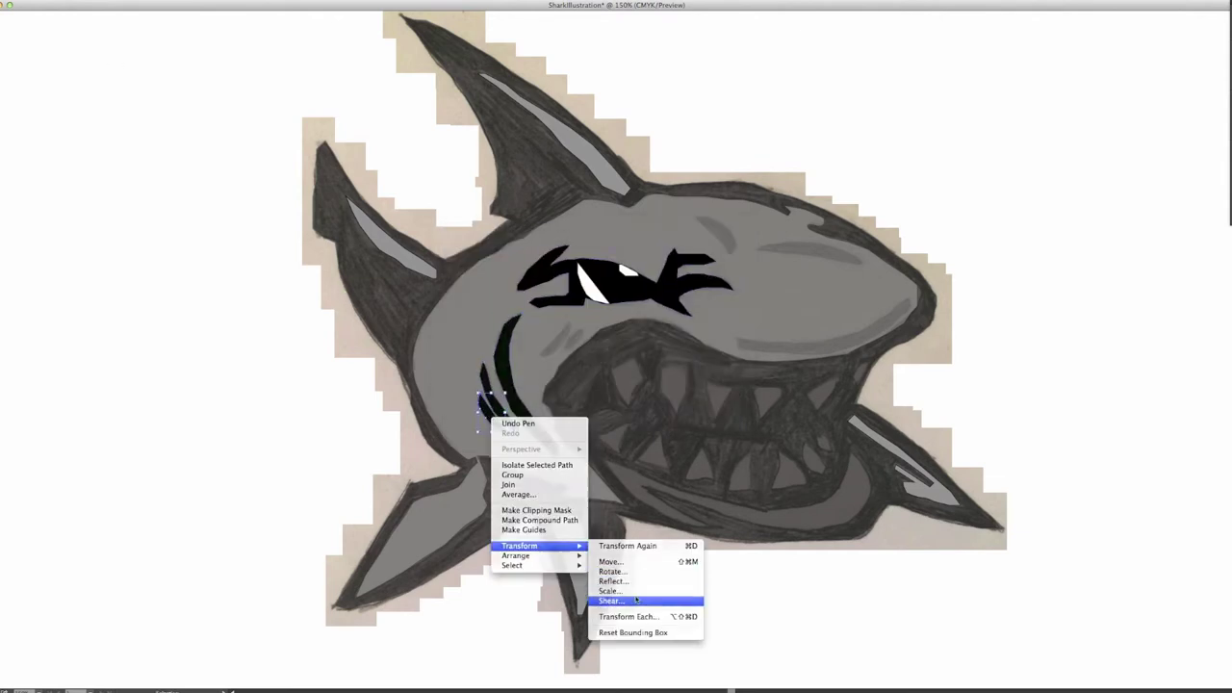
{"action": "left_click", "coordinate": [646, 602]}
{"action": "left_click", "coordinate": [595, 403]}
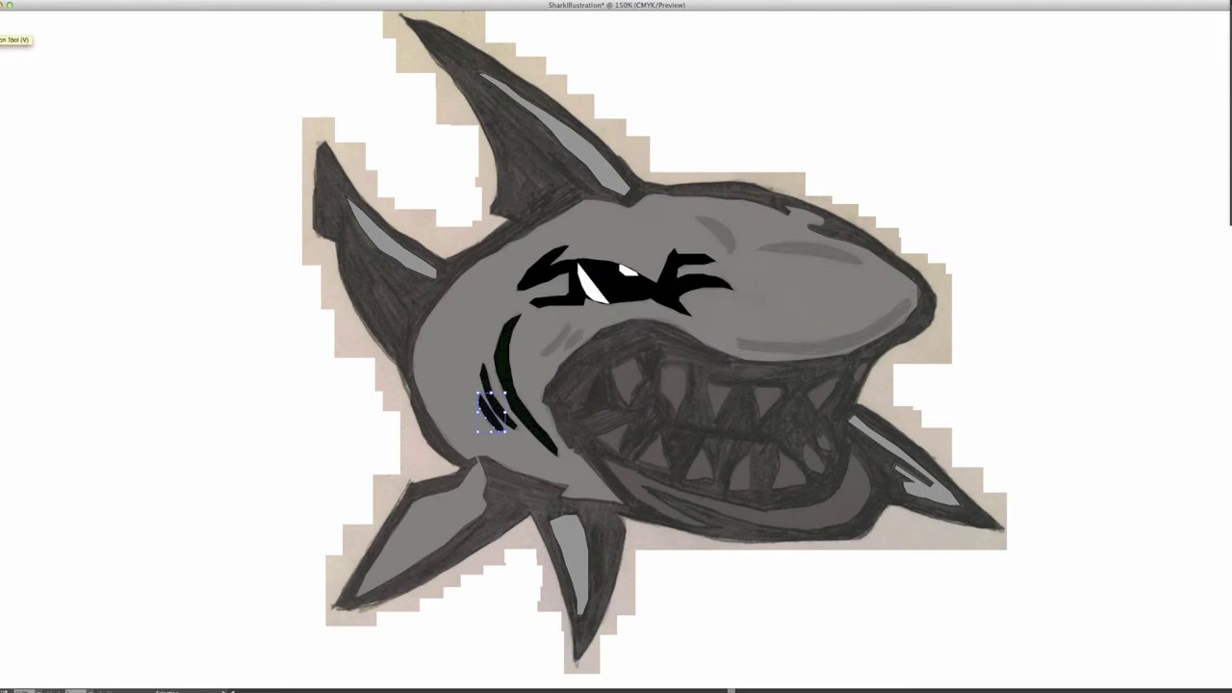
Draw black strokes for the upper head, eyebrow and mouth line, then set fill to #ffffff.
{"action": "left_click_drag", "start_coordinate": [760, 251], "coordinate": [862, 256]}
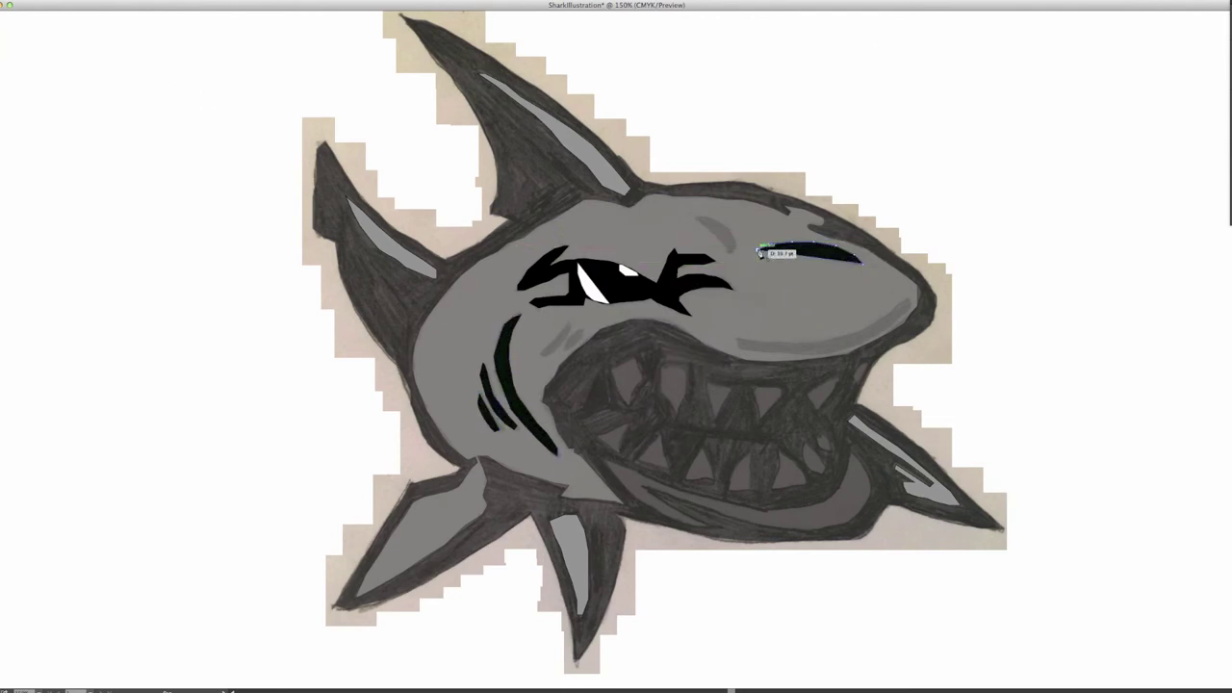
{"action": "left_click_drag", "start_coordinate": [732, 248], "coordinate": [701, 219]}
{"action": "left_click_drag", "start_coordinate": [647, 352], "coordinate": [784, 358]}
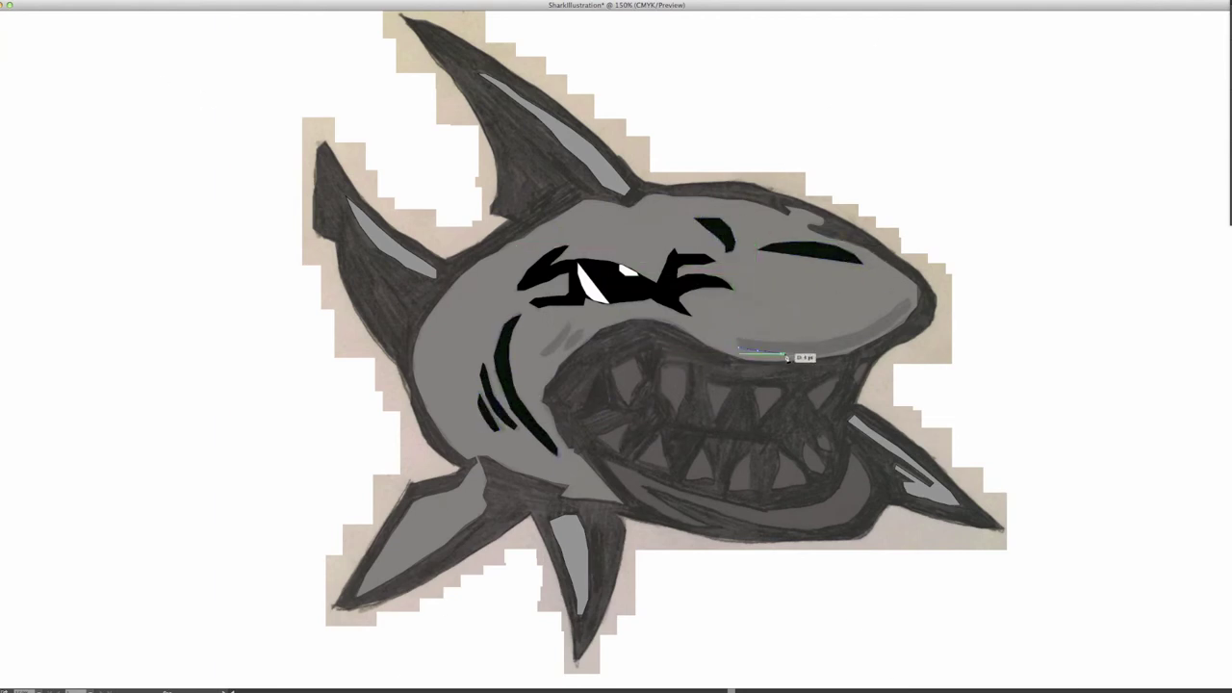
{"action": "left_click_drag", "start_coordinate": [863, 342], "coordinate": [909, 303]}
{"action": "left_click_drag", "start_coordinate": [856, 338], "coordinate": [743, 343]}
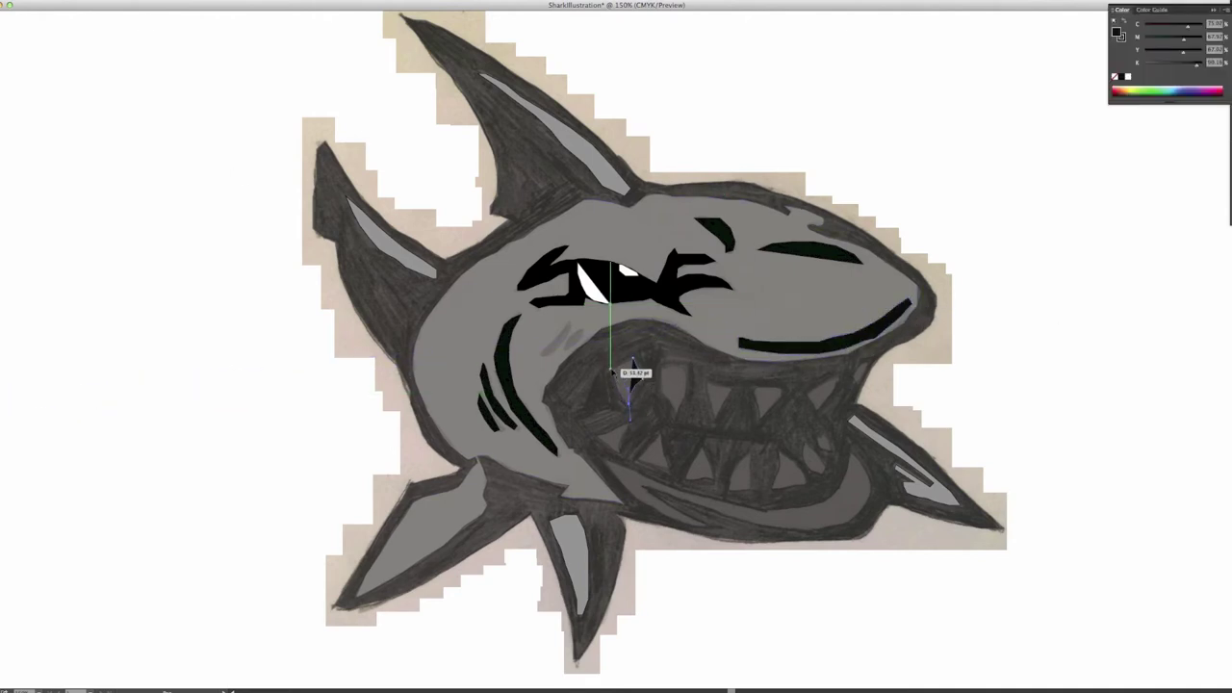
{"action": "type", "text": "ffffff"}
{"action": "key", "text": "Return"}
Draw white triangular teeth along the upper and lower jaws.
{"action": "mouse_move", "coordinate": [664, 368]}
{"action": "left_mouse_down"}
{"action": "mouse_move", "coordinate": [678, 414]}
{"action": "mouse_move", "coordinate": [826, 412]}
{"action": "left_mouse_up"}
{"action": "left_click_drag", "start_coordinate": [869, 358], "coordinate": [855, 383]}
{"action": "left_click_drag", "start_coordinate": [653, 466], "coordinate": [657, 440]}
{"action": "left_click_drag", "start_coordinate": [699, 478], "coordinate": [701, 453]}
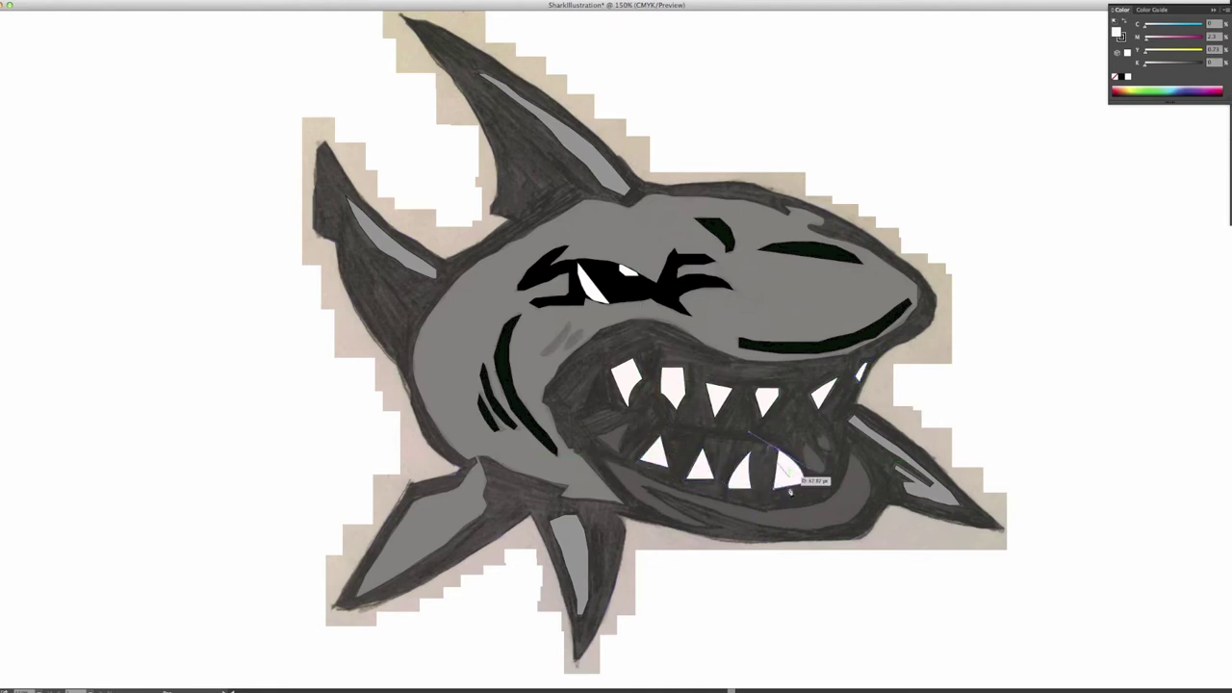
{"action": "left_click_drag", "start_coordinate": [806, 488], "coordinate": [804, 479]}
{"action": "left_click", "coordinate": [775, 484]}
{"action": "left_click", "coordinate": [821, 475]}
{"action": "left_click", "coordinate": [805, 443]}
{"action": "left_click", "coordinate": [825, 439]}
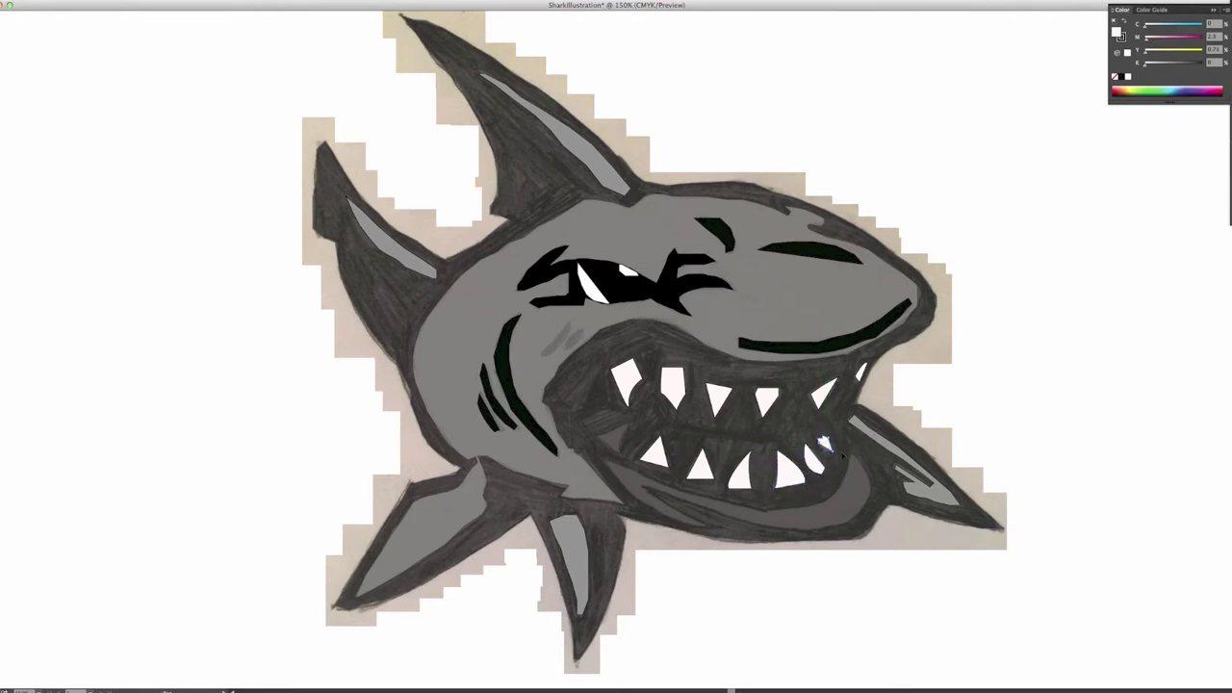
Trace a curved crescent path for the lower lip beneath the teeth.
{"action": "left_click", "coordinate": [607, 462]}
{"action": "left_click_drag", "start_coordinate": [847, 453], "coordinate": [846, 573]}
{"action": "left_click", "coordinate": [606, 462]}
{"action": "mouse_move", "coordinate": [647, 490]}
{"action": "left_mouse_down"}
{"action": "mouse_move", "coordinate": [296, 398]}
{"action": "mouse_move", "coordinate": [357, 371]}
{"action": "left_mouse_up"}
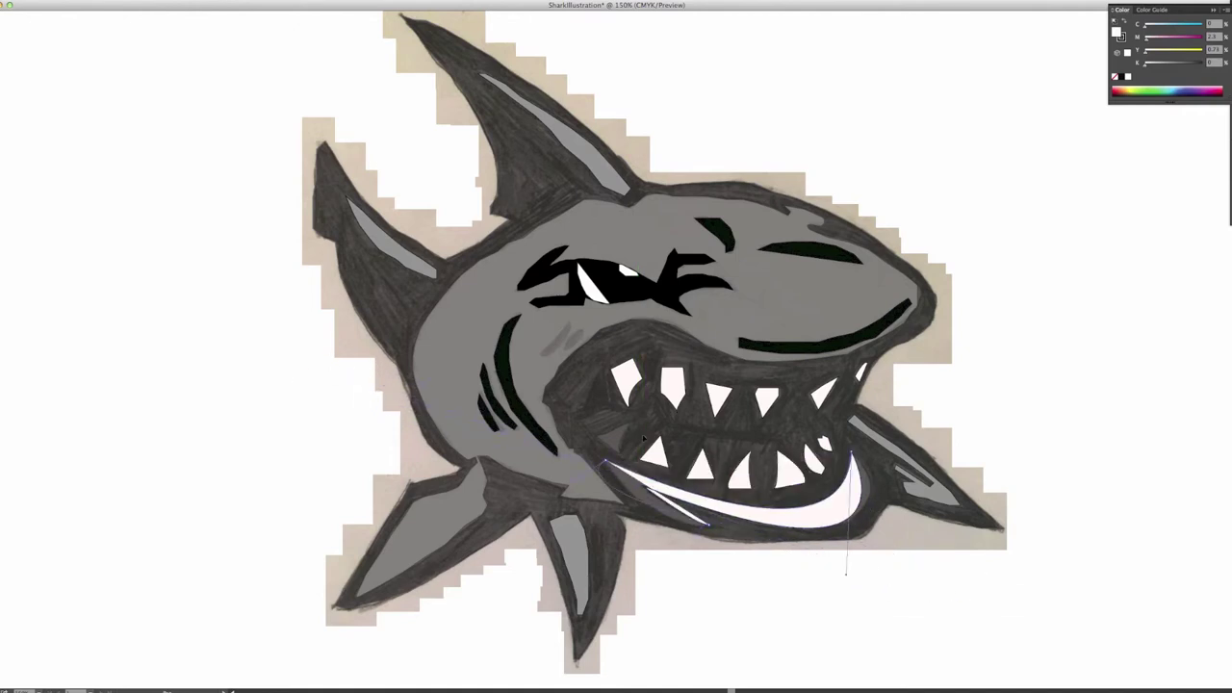
Fill the lower lip with a grey tone and deselect it.
{"action": "double_click", "coordinate": [1116, 32]}
{"action": "left_click", "coordinate": [463, 313]}
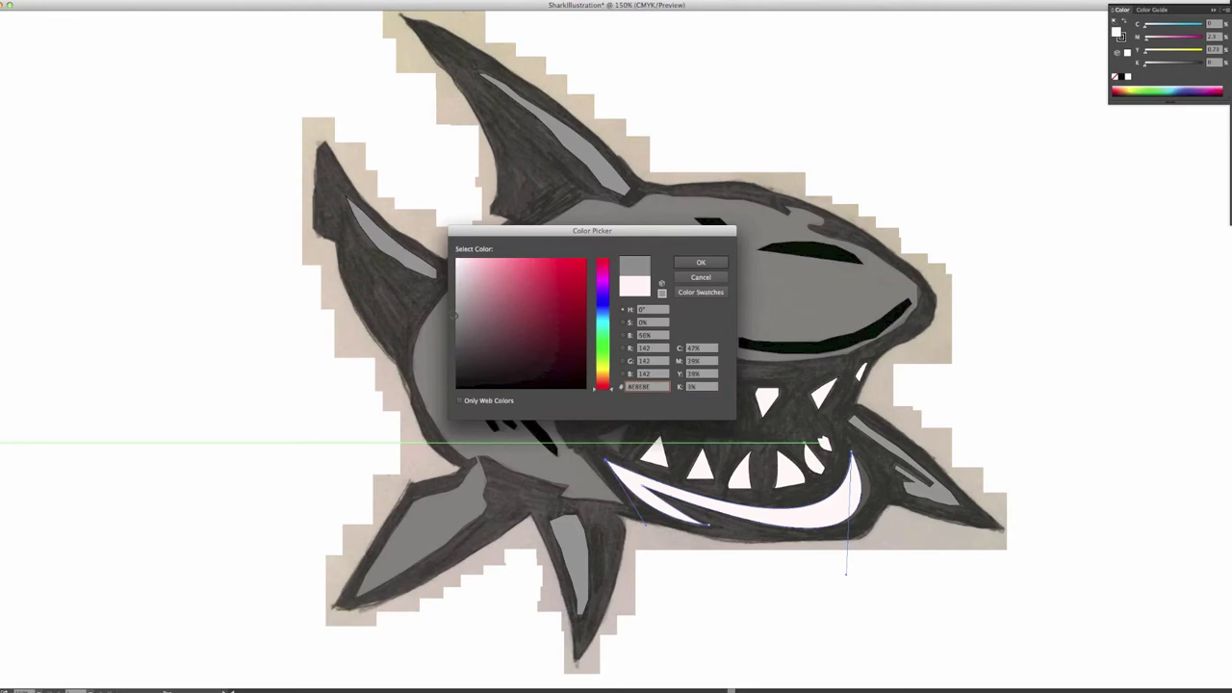
{"action": "key", "text": "Return"}
{"action": "left_click", "coordinate": [626, 425]}
{"action": "left_click", "coordinate": [599, 437]}
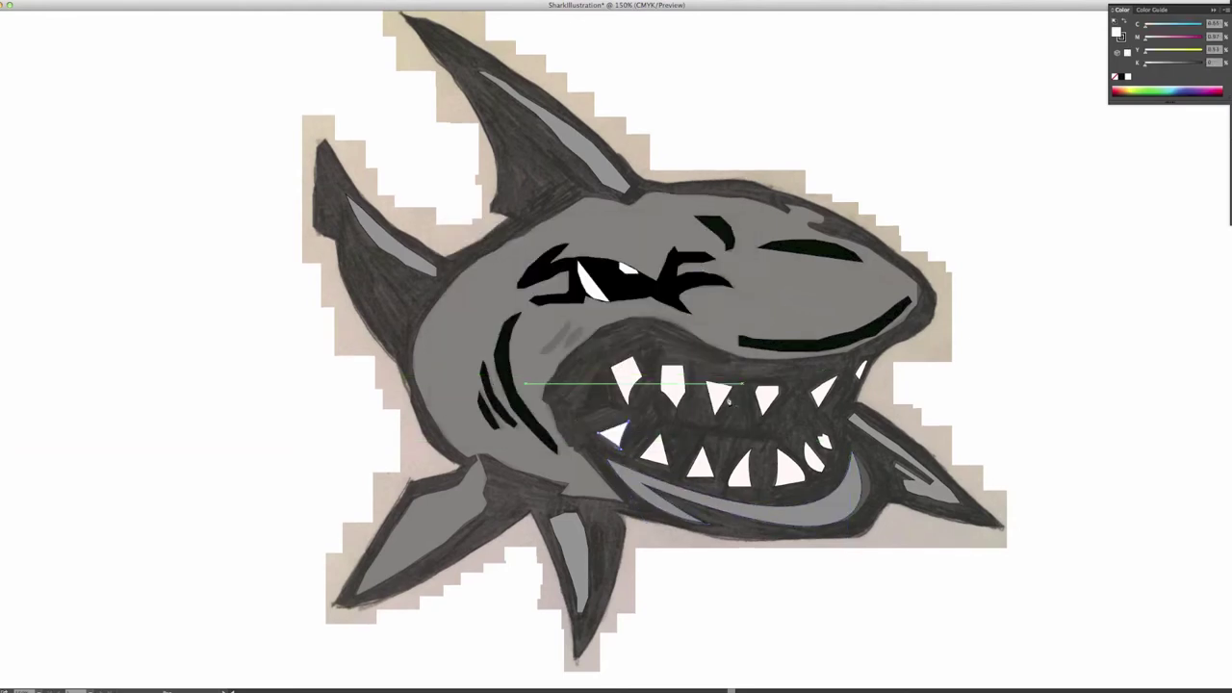
Check all the artwork, then paint a short black stroke beside the mouth.
{"action": "key", "text": "ctrl+a"}
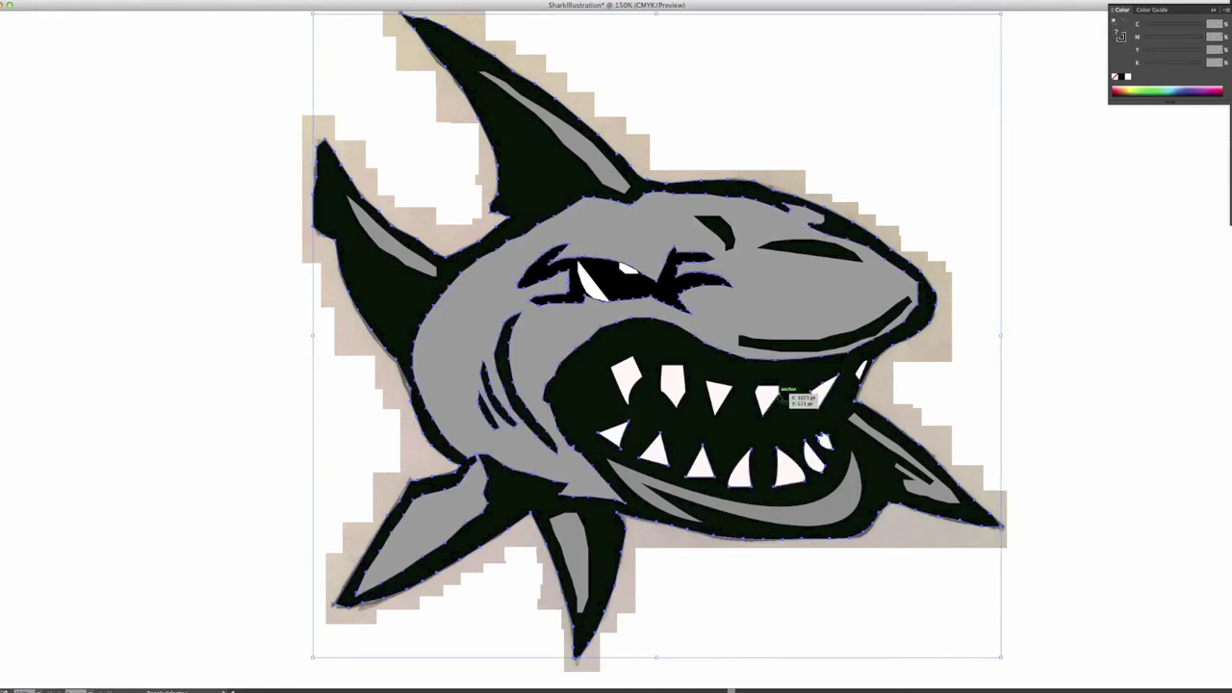
{"action": "key", "text": "ctrl+shift+a"}
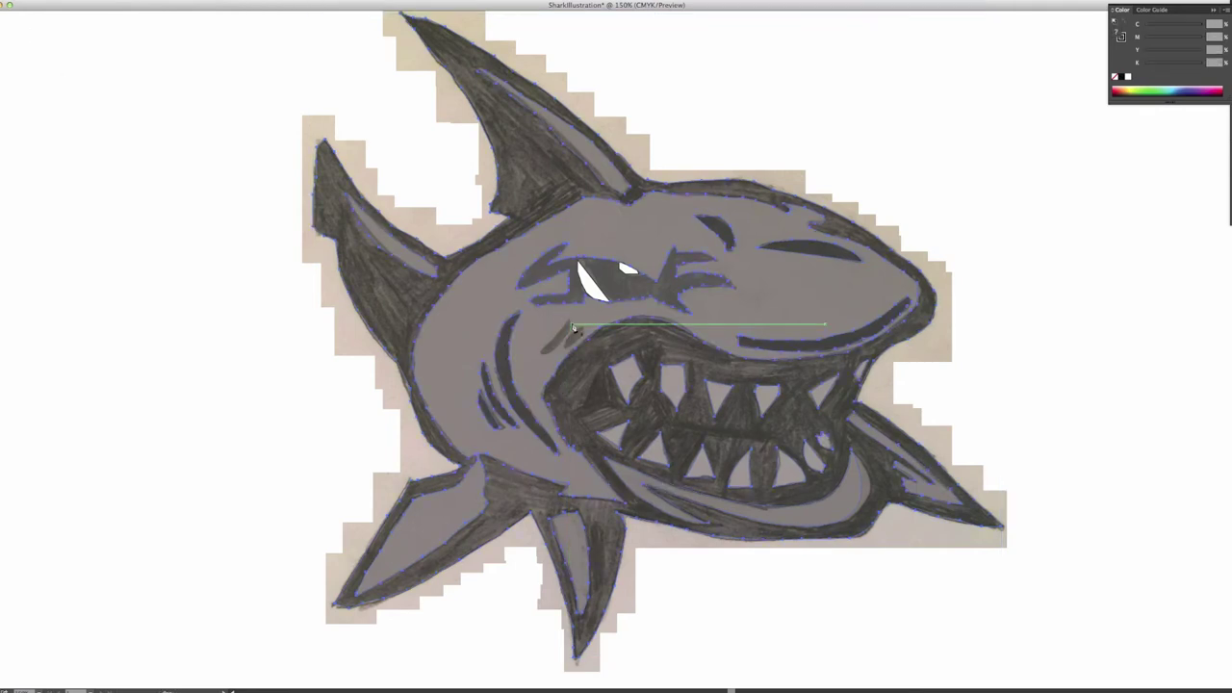
{"action": "left_click_drag", "start_coordinate": [544, 352], "coordinate": [566, 325]}
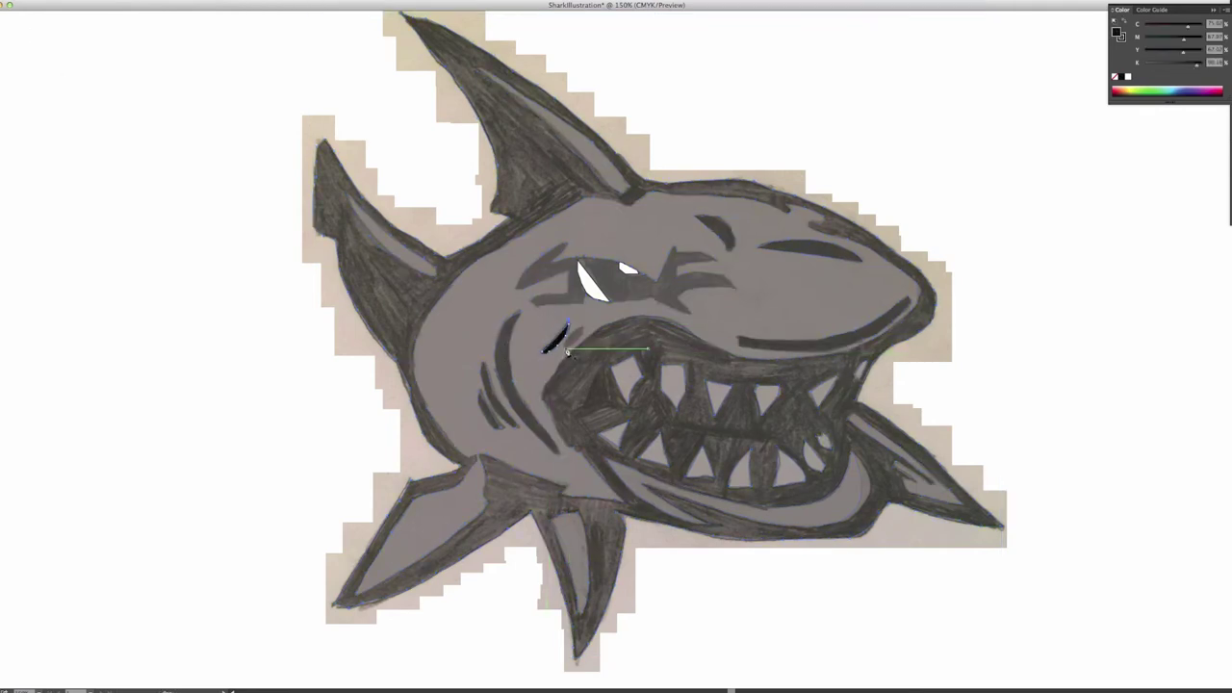
Show the artwork with solid opaque fills and choose File > Save for Web.
{"action": "key", "text": "ctrl+a"}
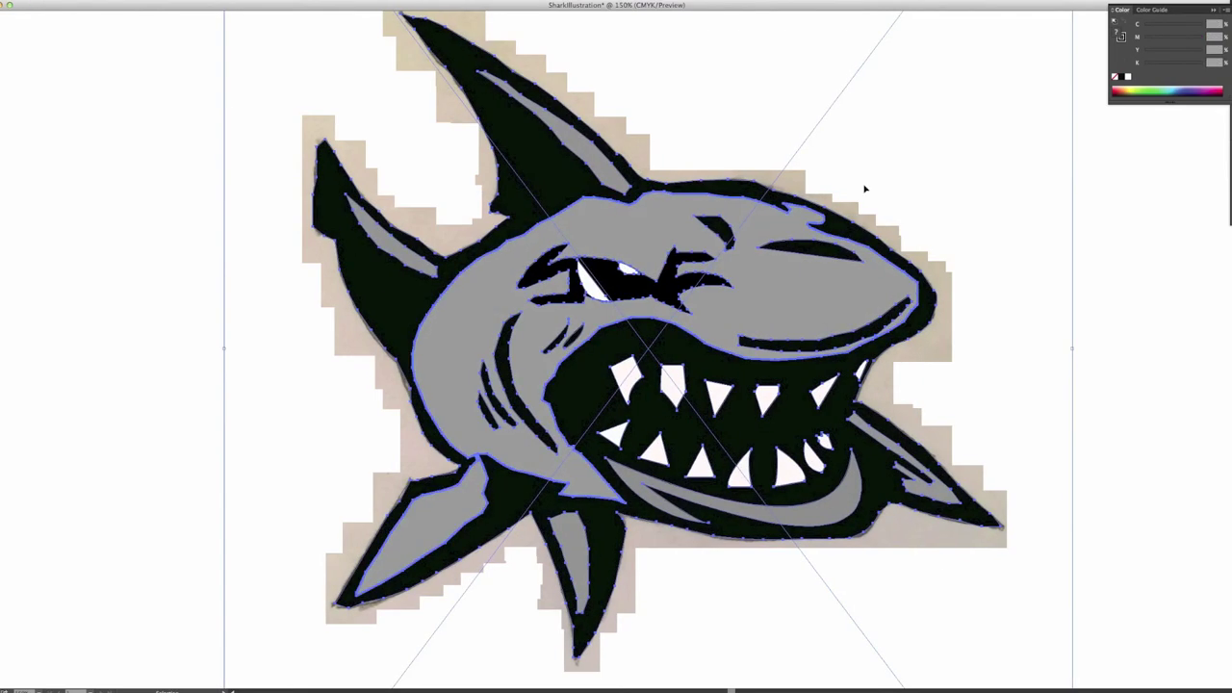
{"action": "key", "text": "Return"}
{"action": "key", "text": "Escape"}
{"action": "right_click", "coordinate": [185, 220]}
{"action": "key", "text": "Escape"}
{"action": "key", "text": "ctrl+z"}
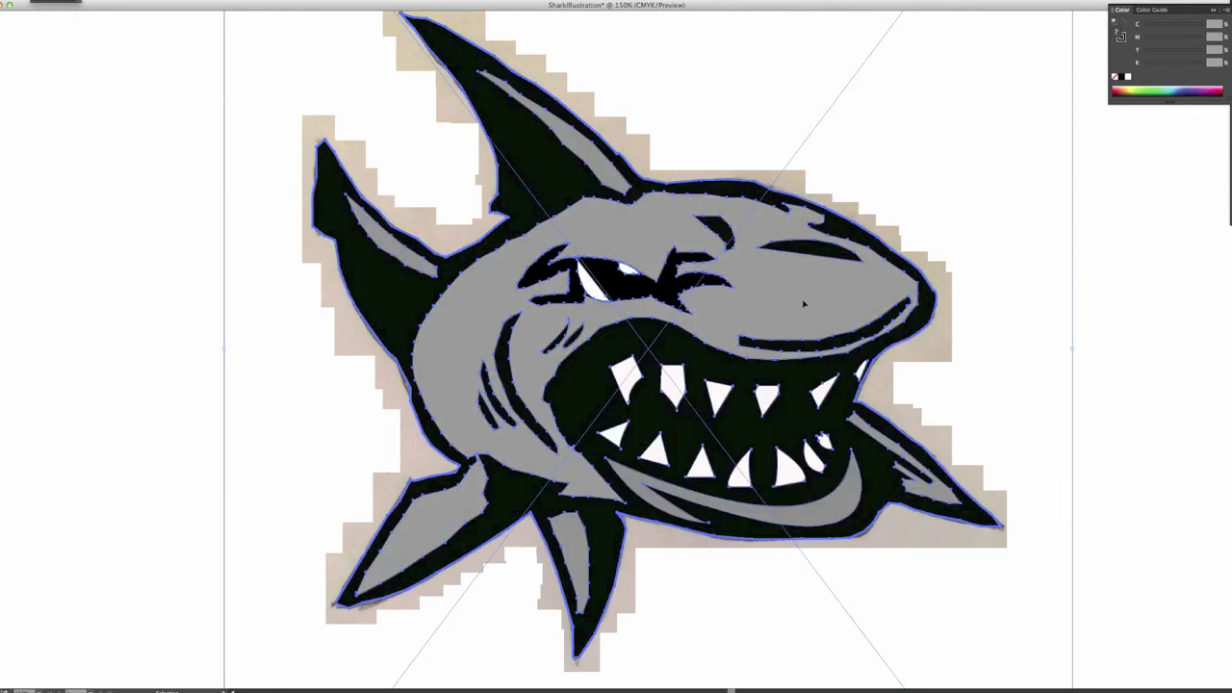
{"action": "left_click", "coordinate": [15, 3]}
{"action": "left_click", "coordinate": [49, 73]}
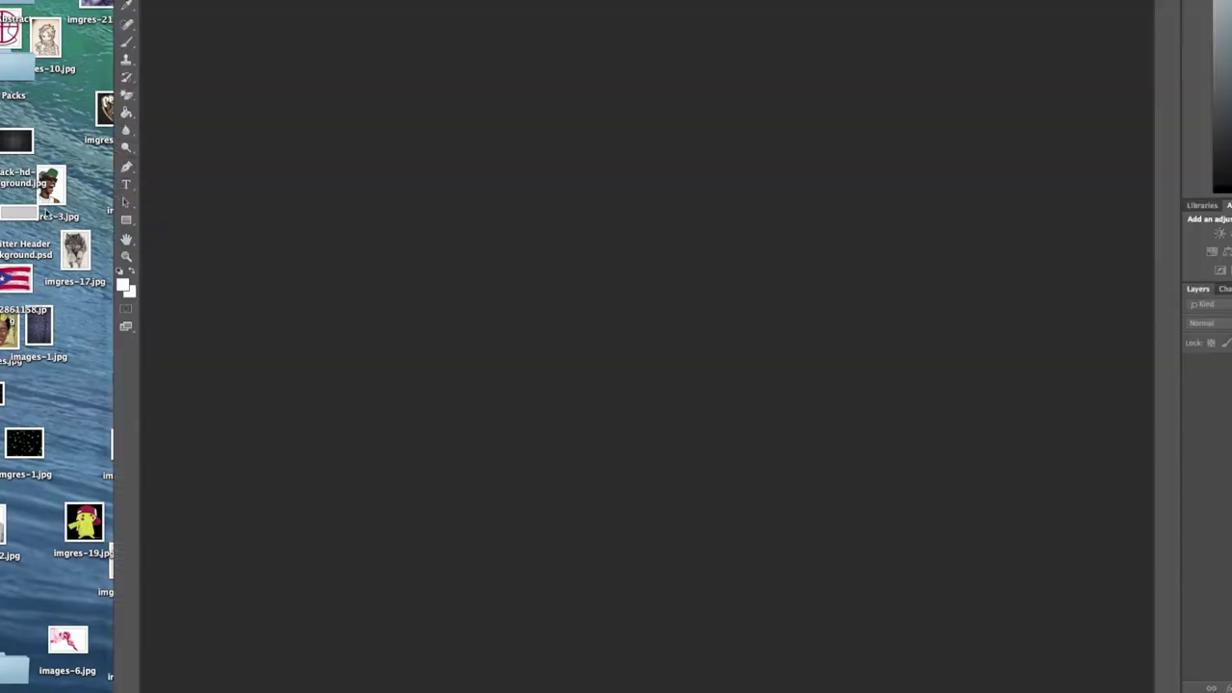
Create a new Photoshop document 'Pixel Illustration' and place the shark image as a layer.
{"action": "key", "text": "ctrl+n"}
{"action": "type", "text": "Pixel Illustration"}
{"action": "key", "text": "Return"}
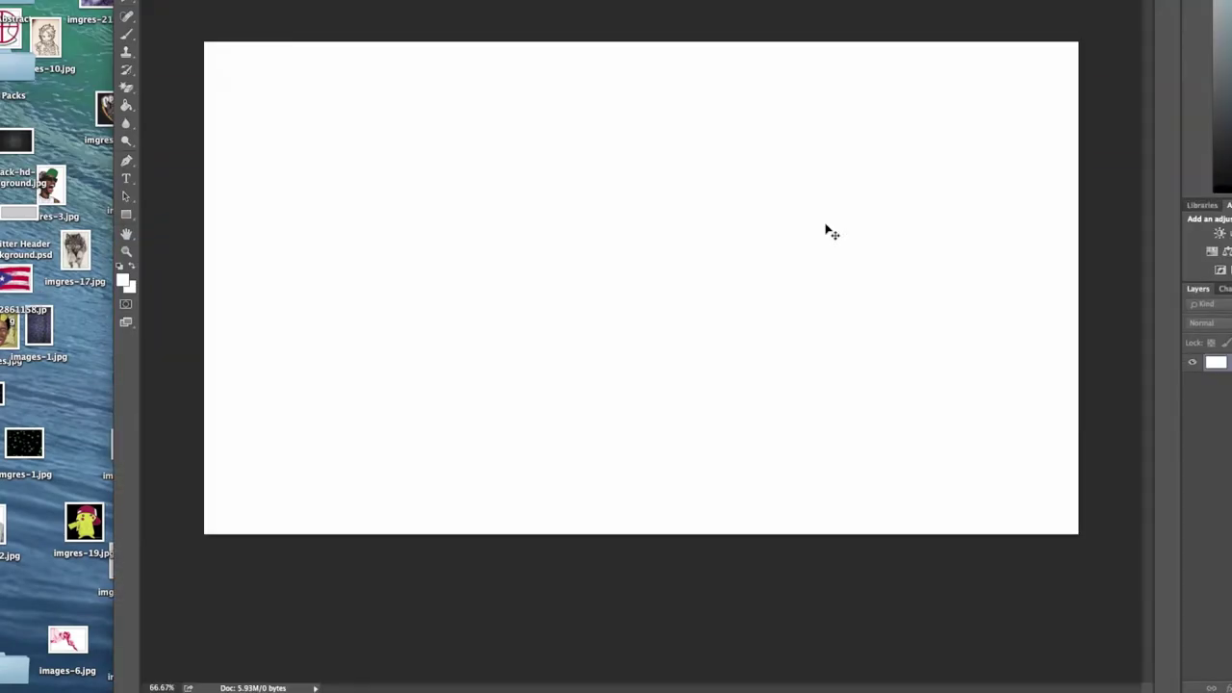
{"action": "key", "text": "Return"}
{"action": "key", "text": "ctrl+plus"}
{"action": "key", "text": "Return"}
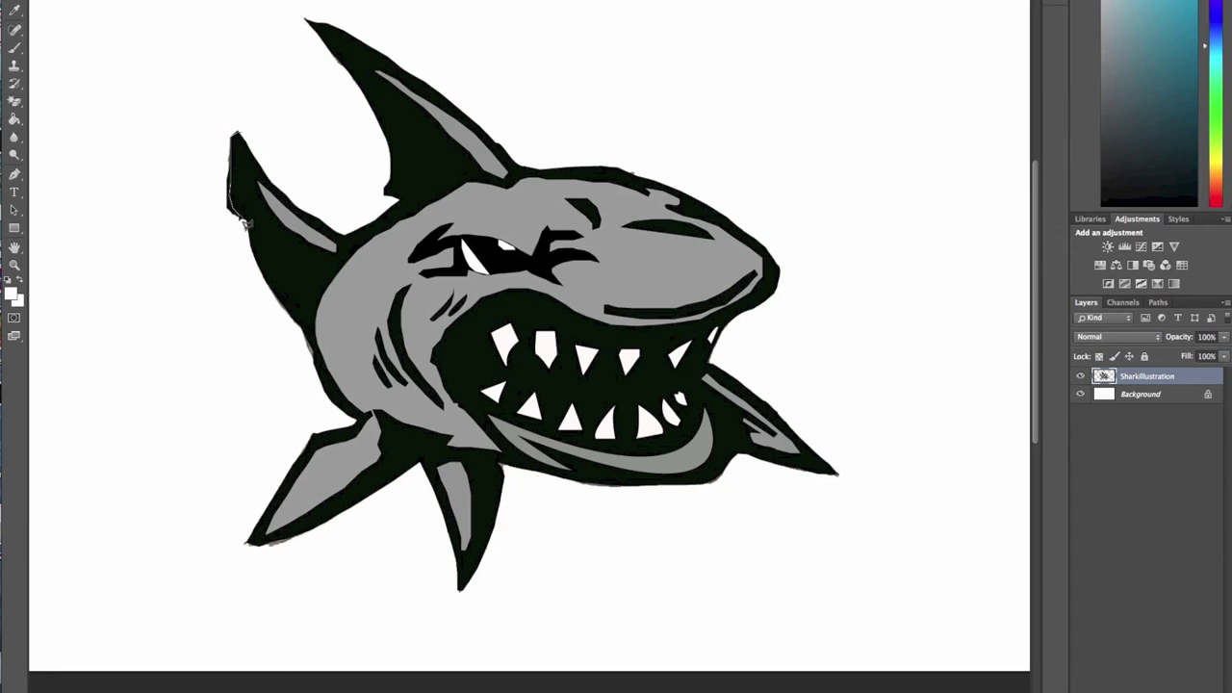
Copy lassoed gap areas around the fins onto new colour-overlaid Fill layers.
{"action": "left_click_drag", "start_coordinate": [246, 223], "coordinate": [202, 206]}
{"action": "right_click", "coordinate": [684, 241]}
{"action": "left_click", "coordinate": [737, 346]}
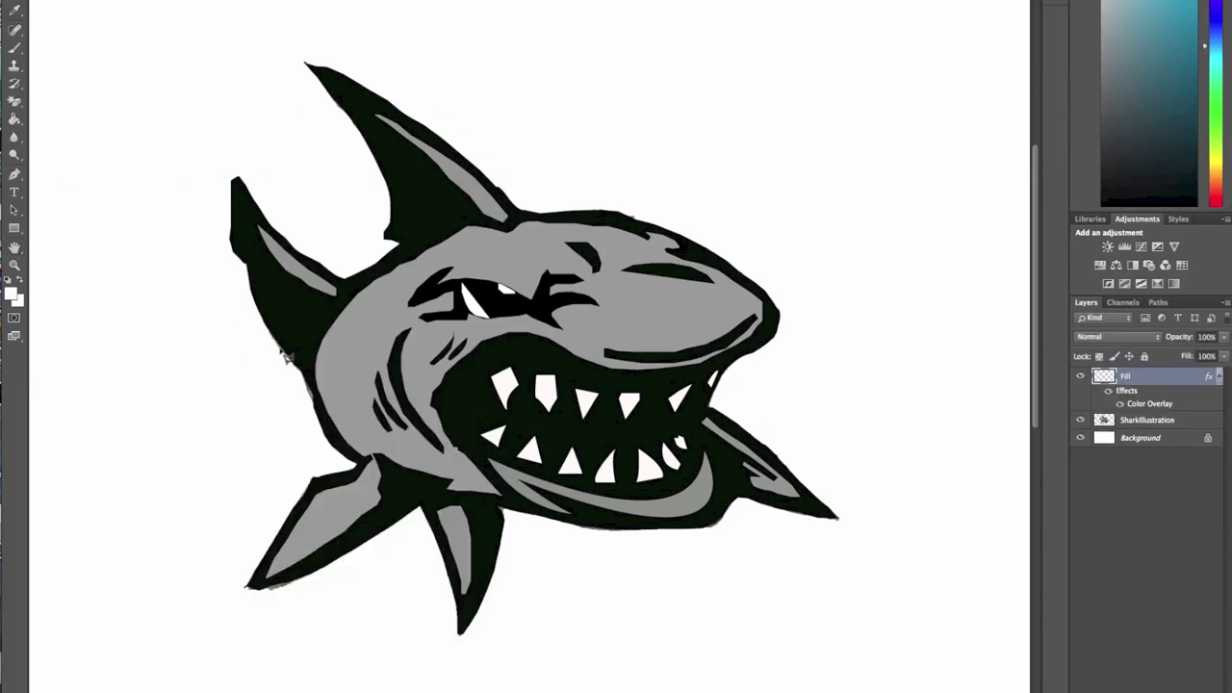
{"action": "key", "text": "ctrl+j"}
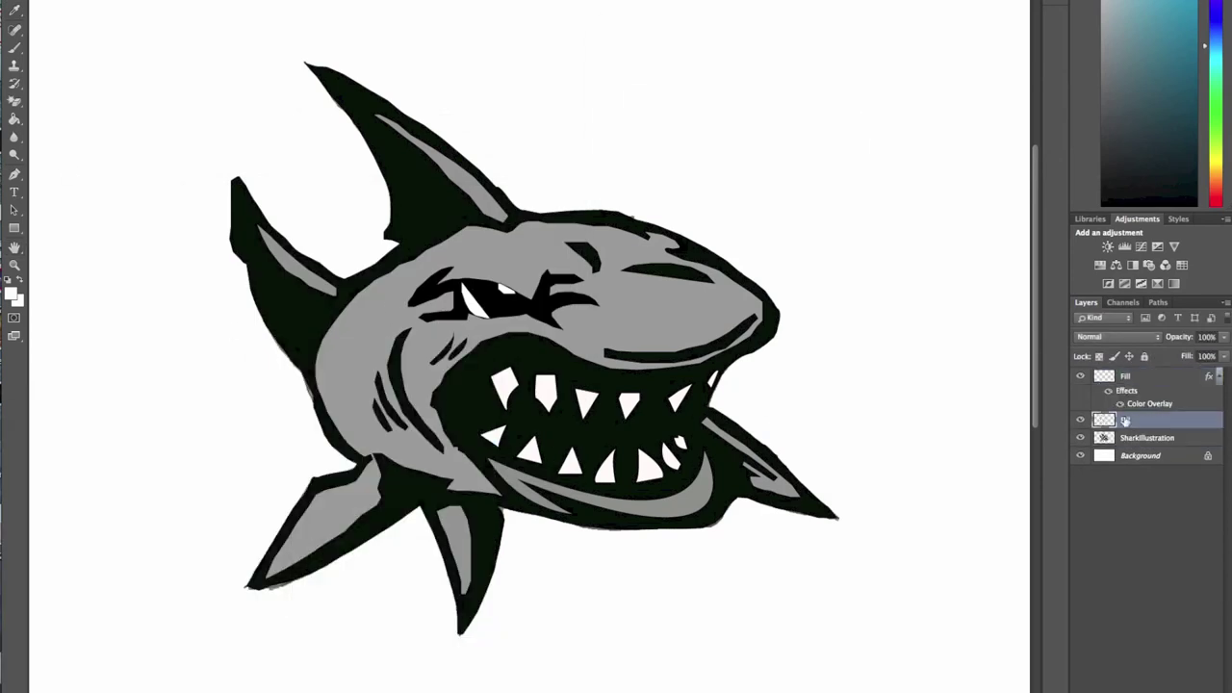
{"action": "key", "text": "ctrl+j"}
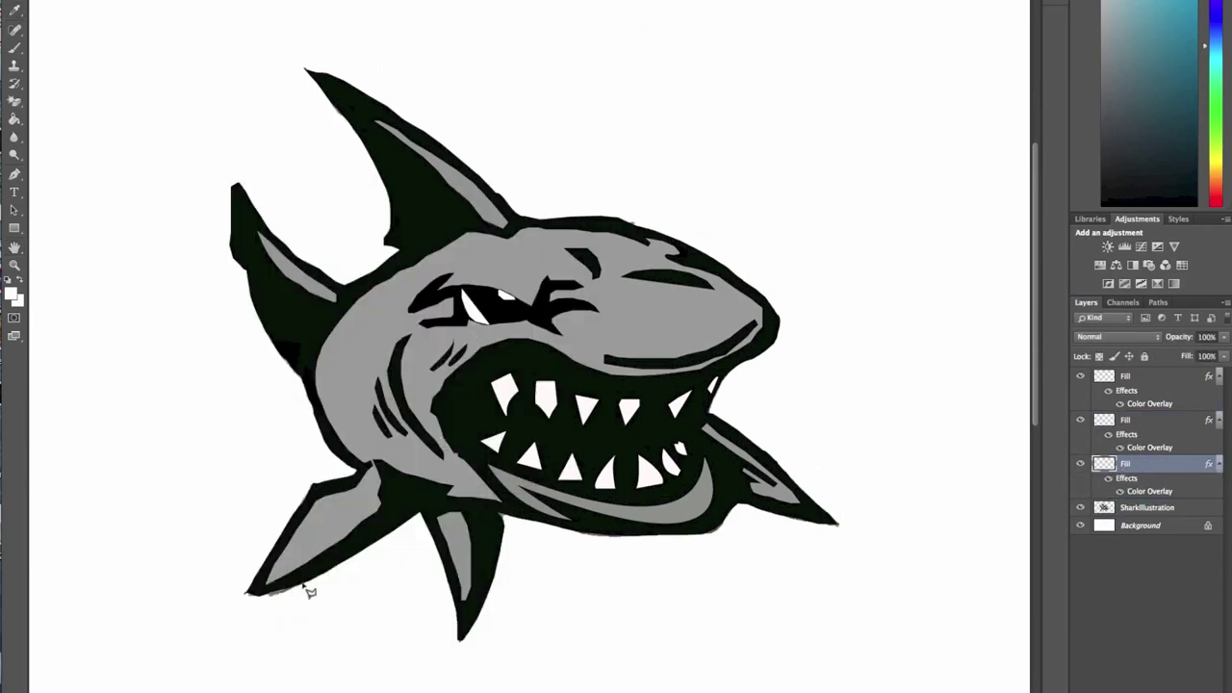
{"action": "right_click", "coordinate": [314, 590]}
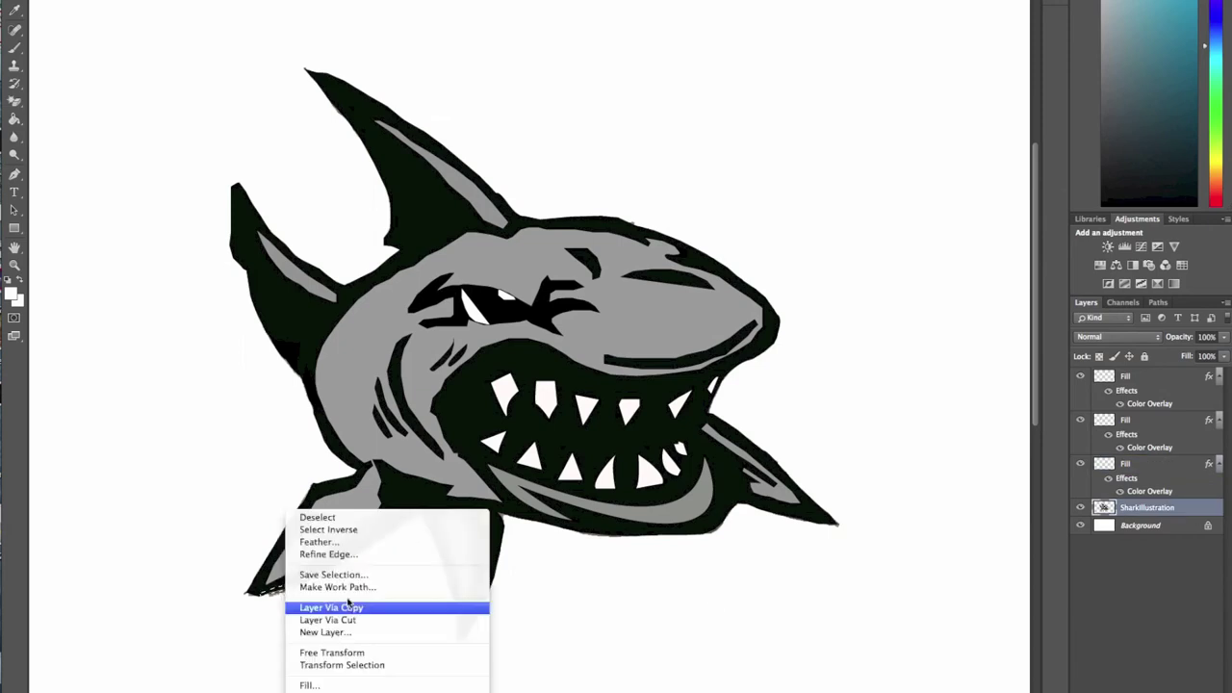
{"action": "left_click", "coordinate": [343, 605]}
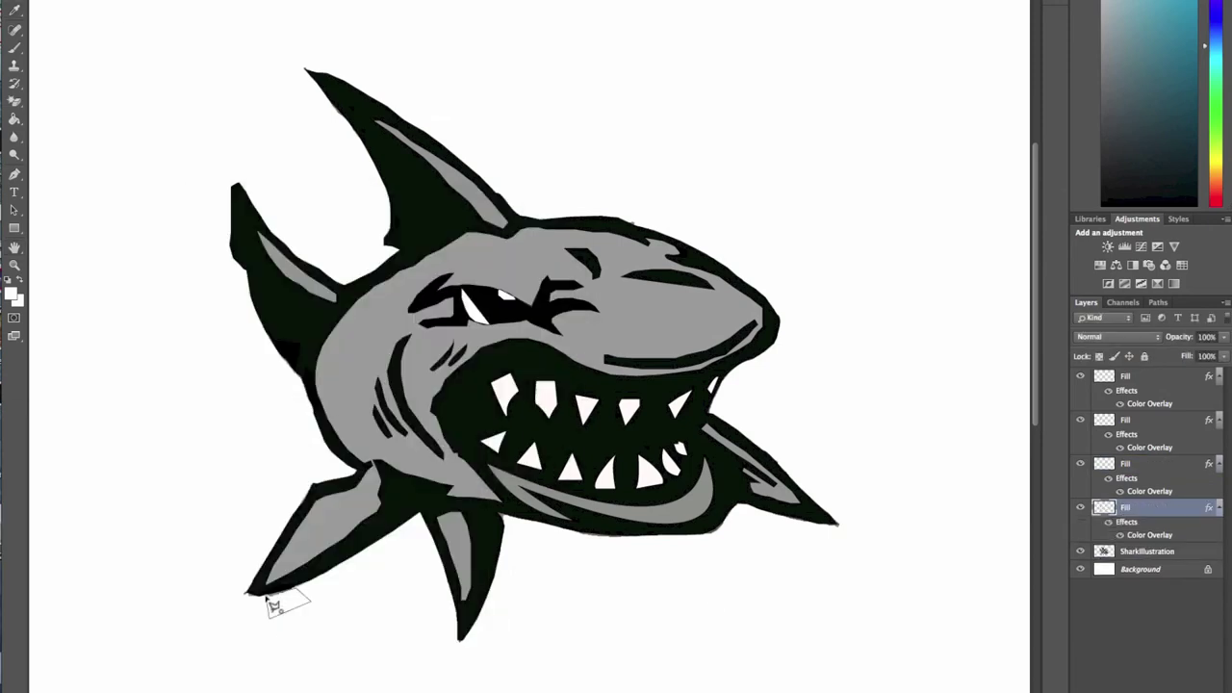
{"action": "key", "text": "alt+bracketleft"}
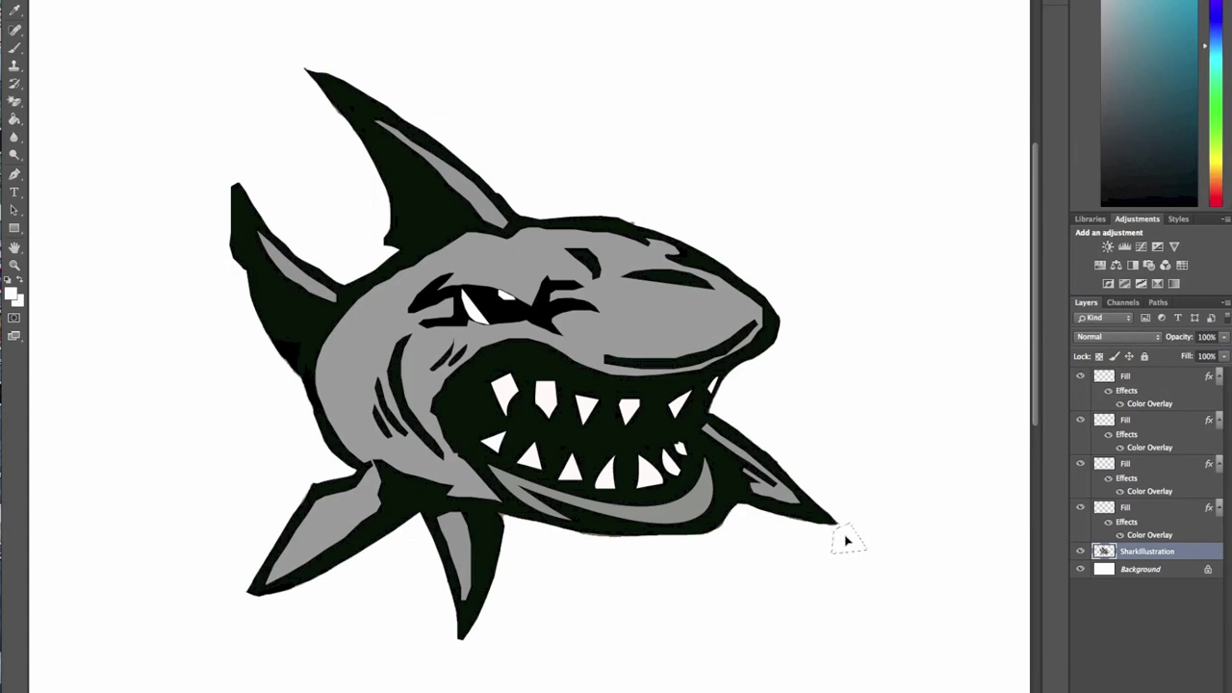
{"action": "left_click_drag", "start_coordinate": [236, 159], "coordinate": [140, 224]}
Fill the Background layer with teal using the Paint Bucket.
{"action": "key", "text": "ctrl+alt+shift+s"}
{"action": "key", "text": "Escape"}
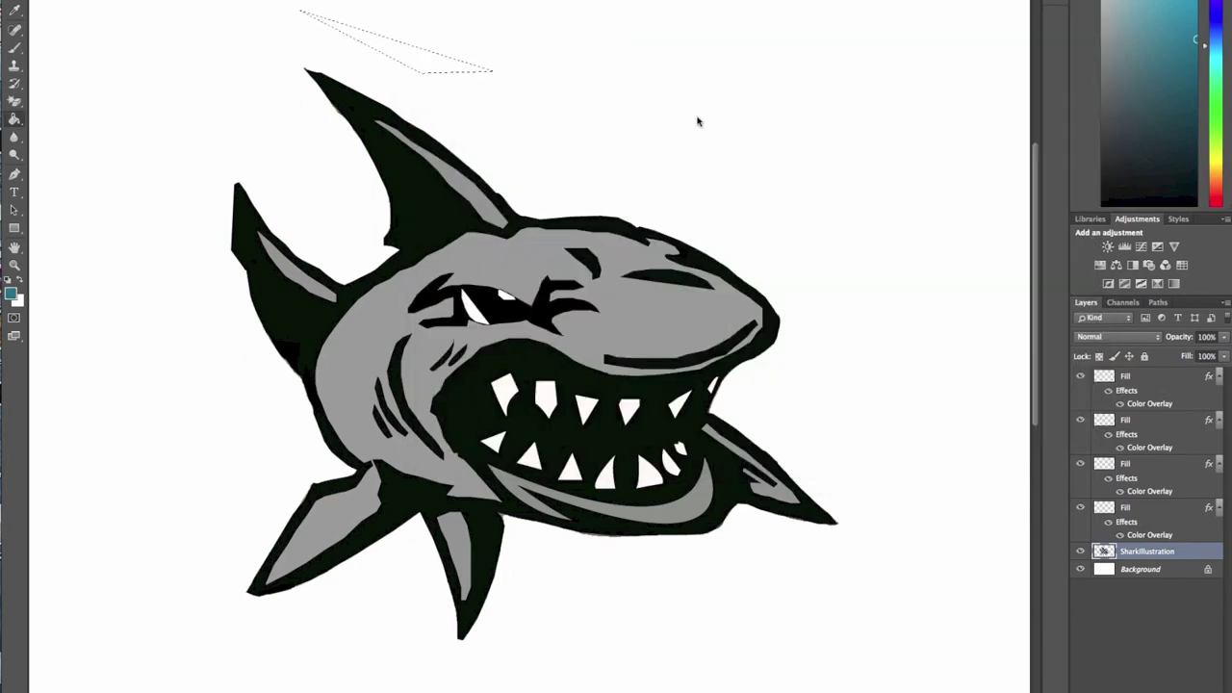
{"action": "left_click", "coordinate": [1203, 569]}
{"action": "left_click", "coordinate": [1208, 569]}
{"action": "left_click", "coordinate": [452, 94]}
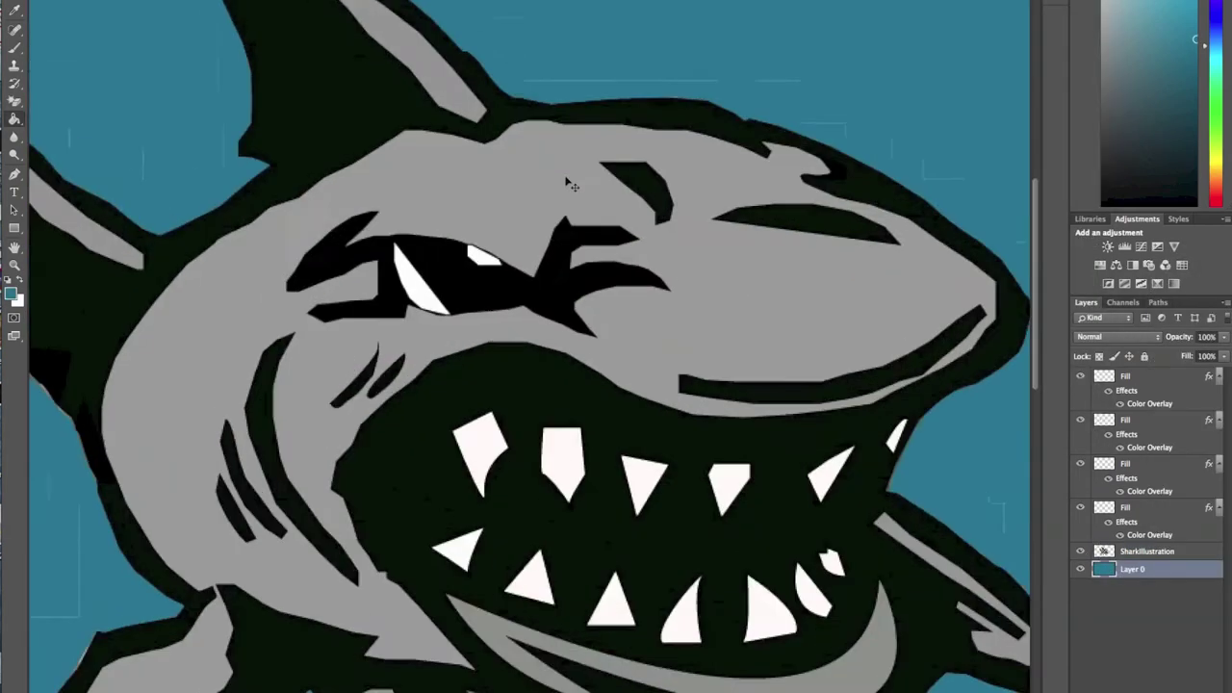
Erase stray lines on the SharkIllustration layer and export the image for the web.
{"action": "left_click", "coordinate": [1134, 549]}
{"action": "left_click", "coordinate": [14, 100]}
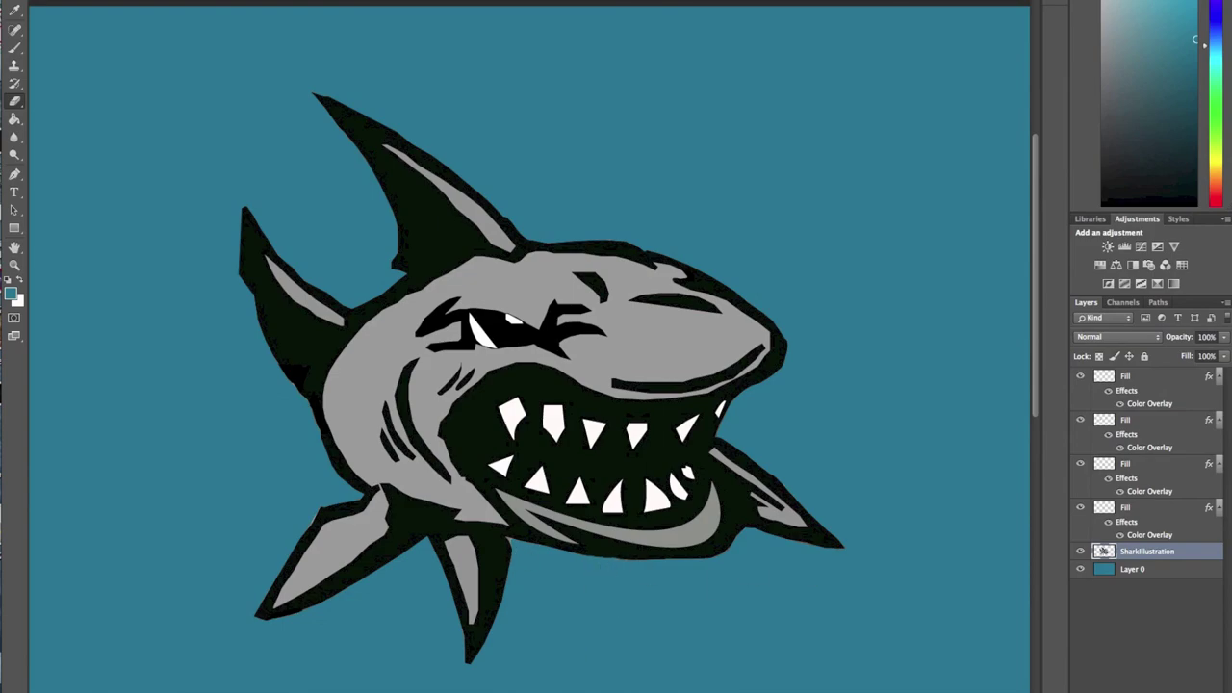
{"action": "scroll", "coordinate": [460, 318], "scroll_direction": "up", "scroll_amount": 3}
{"action": "scroll", "coordinate": [460, 317], "scroll_direction": "up", "scroll_amount": 5}
{"action": "scroll", "coordinate": [654, 396], "scroll_direction": "down", "scroll_amount": 2}
{"action": "scroll", "coordinate": [654, 396], "scroll_direction": "down", "scroll_amount": 5}
{"action": "key", "text": "ctrl+alt+shift+s"}
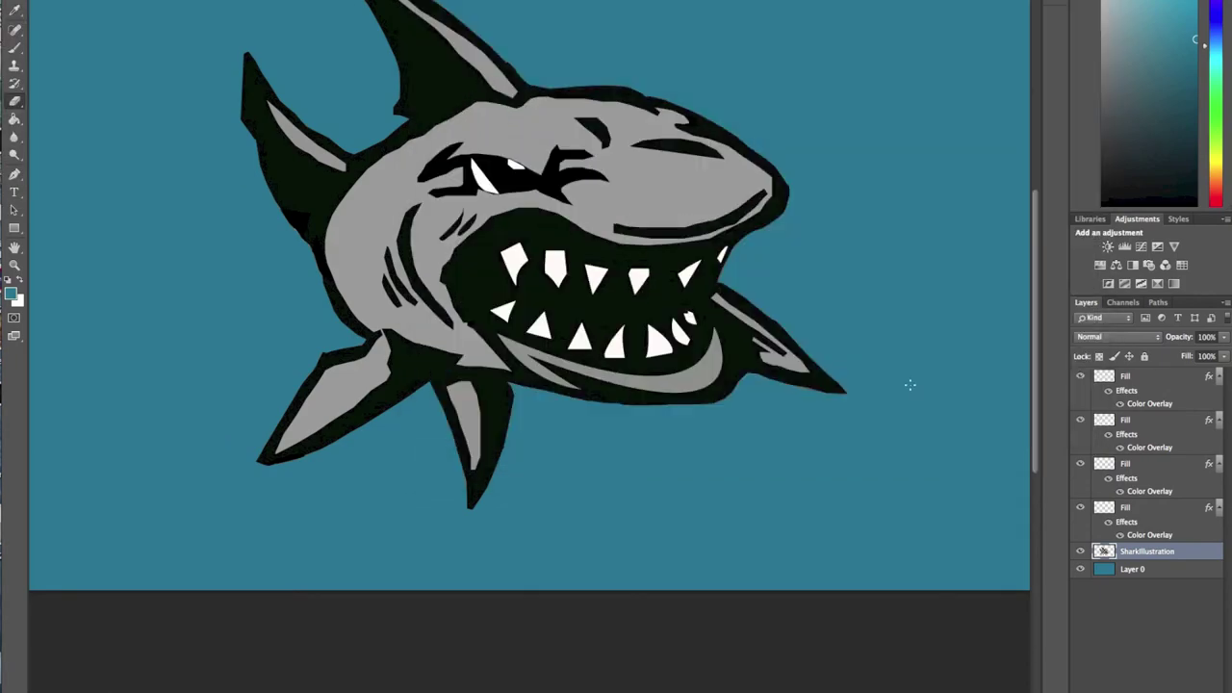